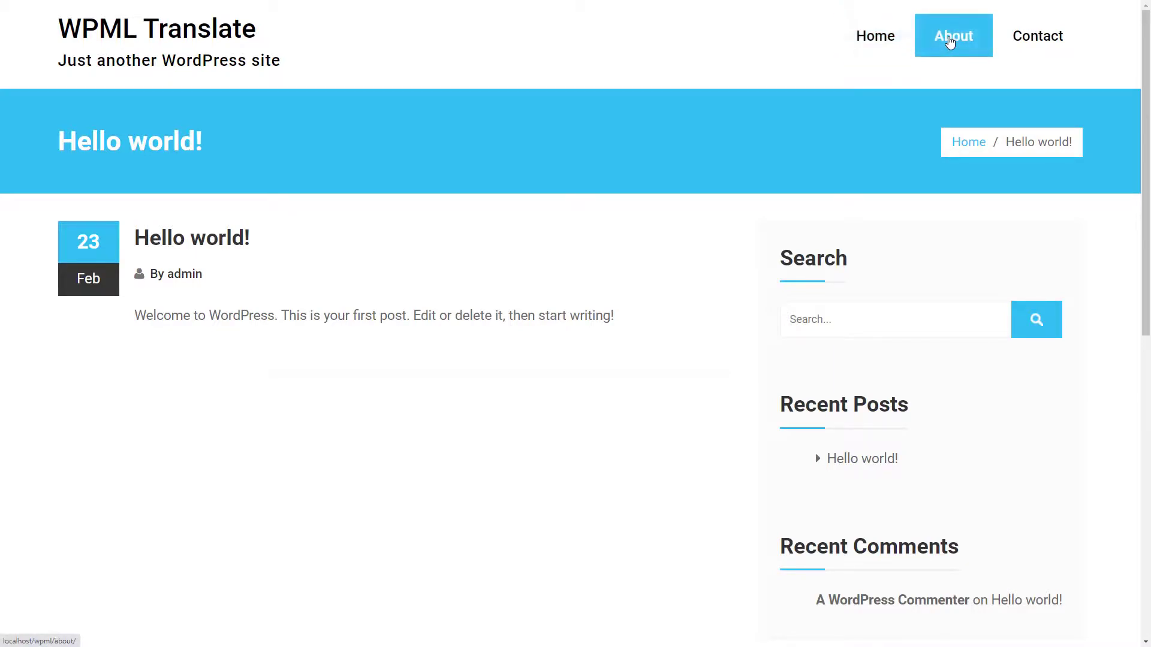
pyautogui.scroll(-1, 1148, 210)
# Preview the site's Hindi version, then switch it back to English.
pyautogui.moveTo(1149, 211); pyautogui.dragTo(1149, 486)
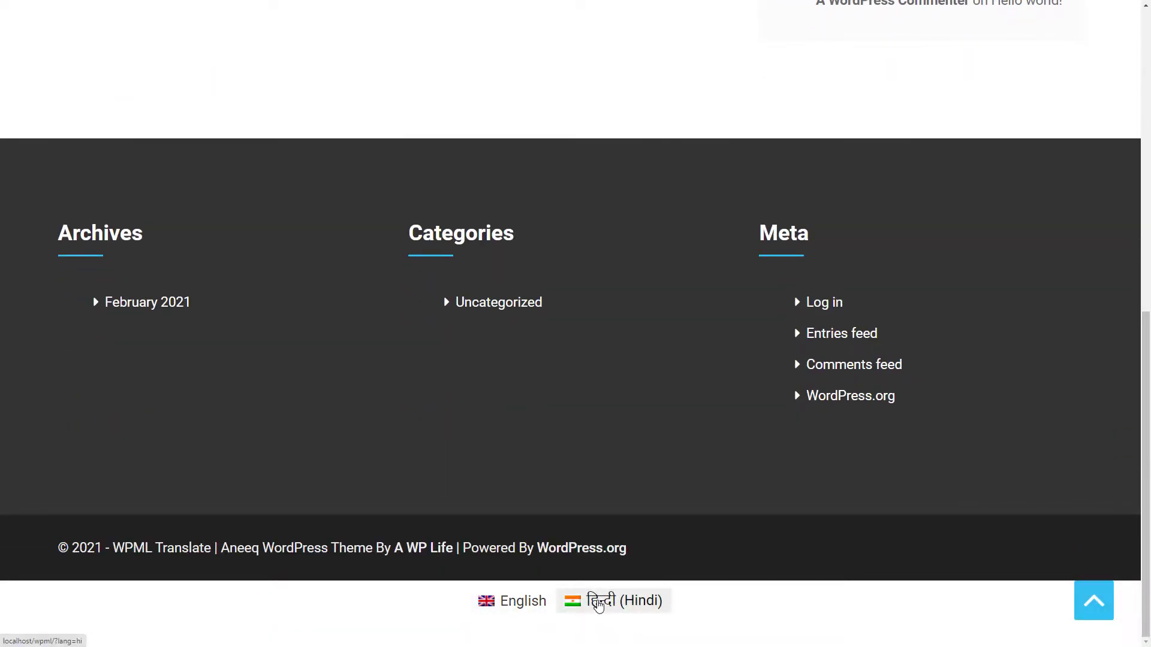
pyautogui.click(599, 602)
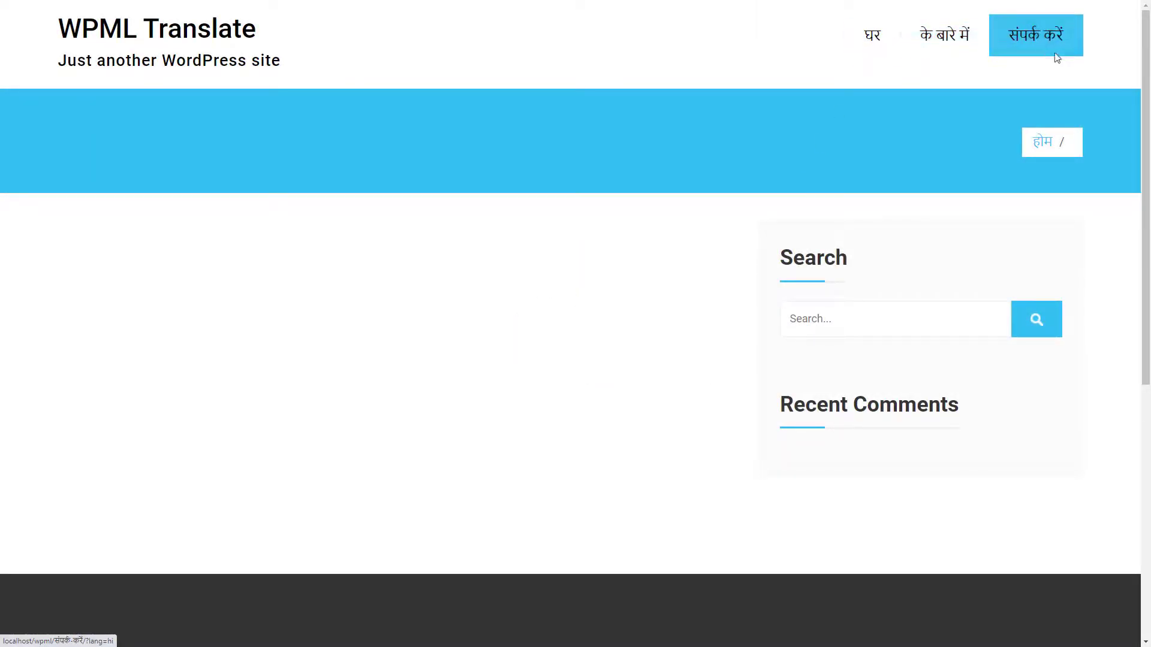
pyautogui.moveTo(1149, 158); pyautogui.dragTo(1149, 412)
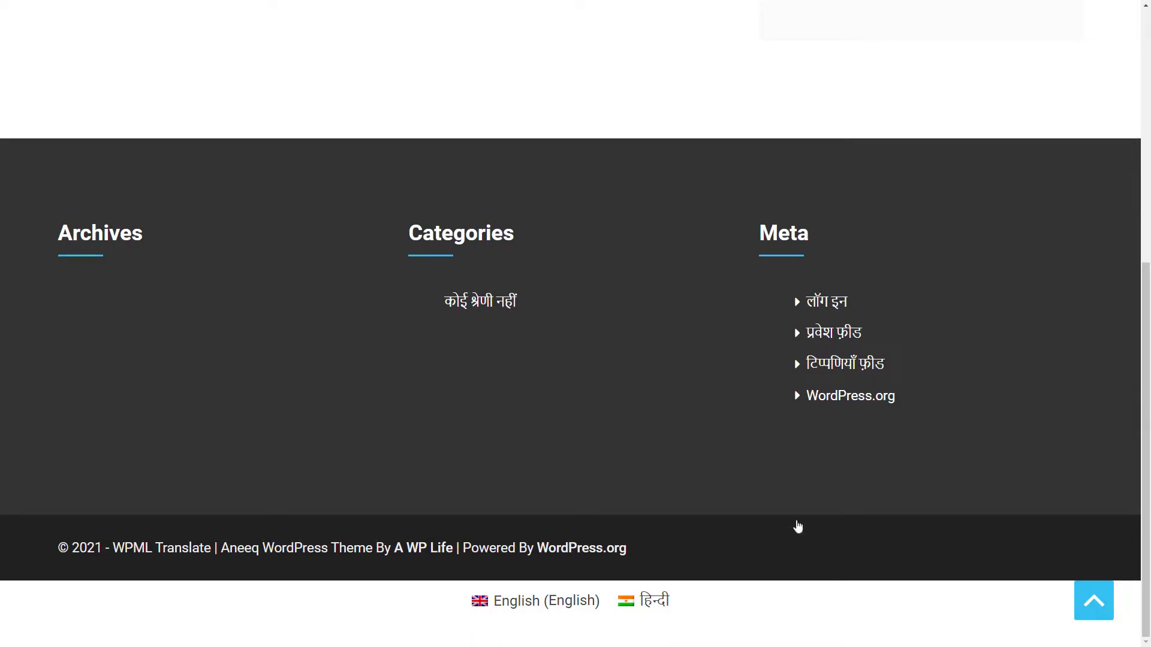
pyautogui.click(524, 611)
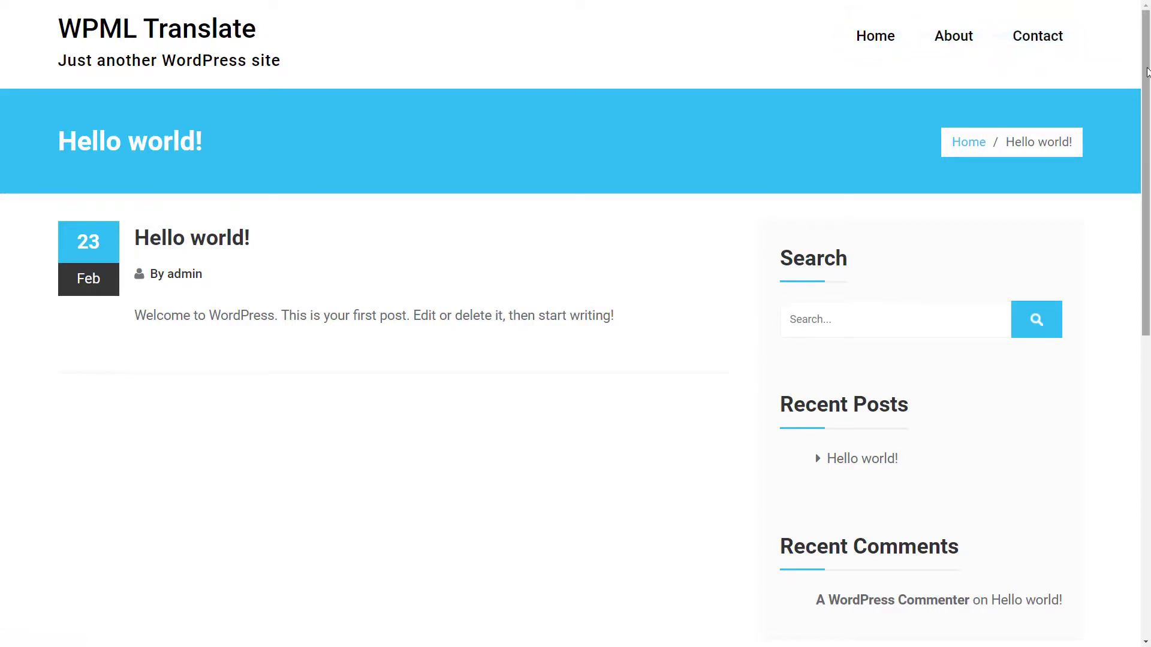
pyautogui.moveTo(1147, 90); pyautogui.dragTo(1146, 450)
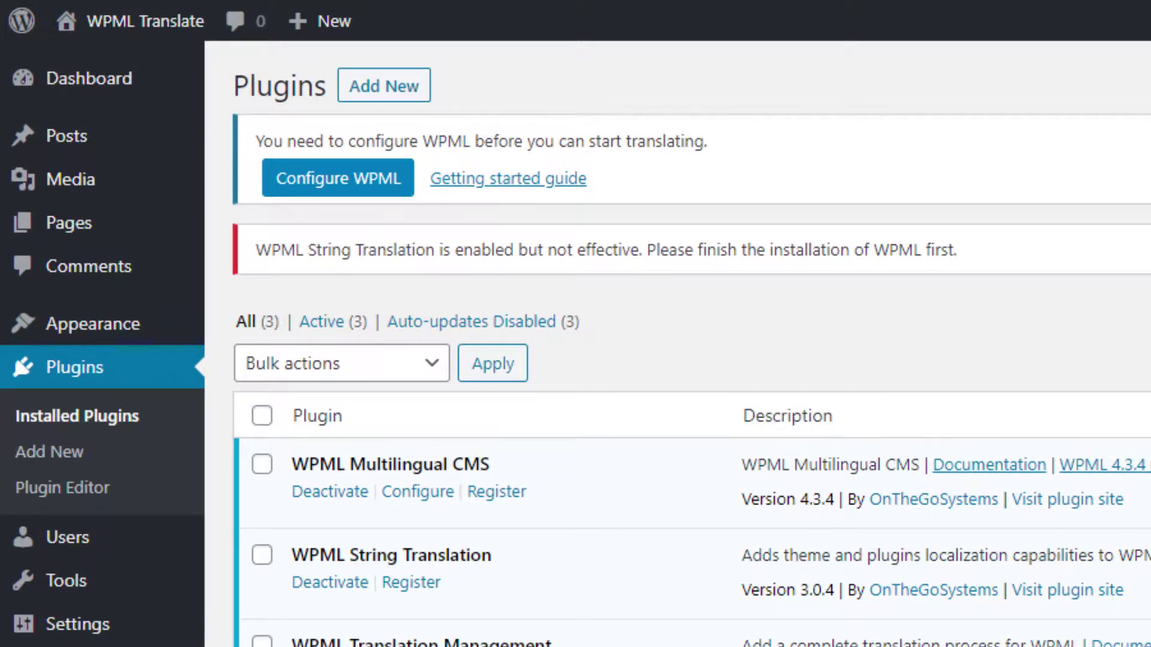
# Launch the WPML wizard, keep English as content language, and enable Hindi.
pyautogui.click(338, 190)
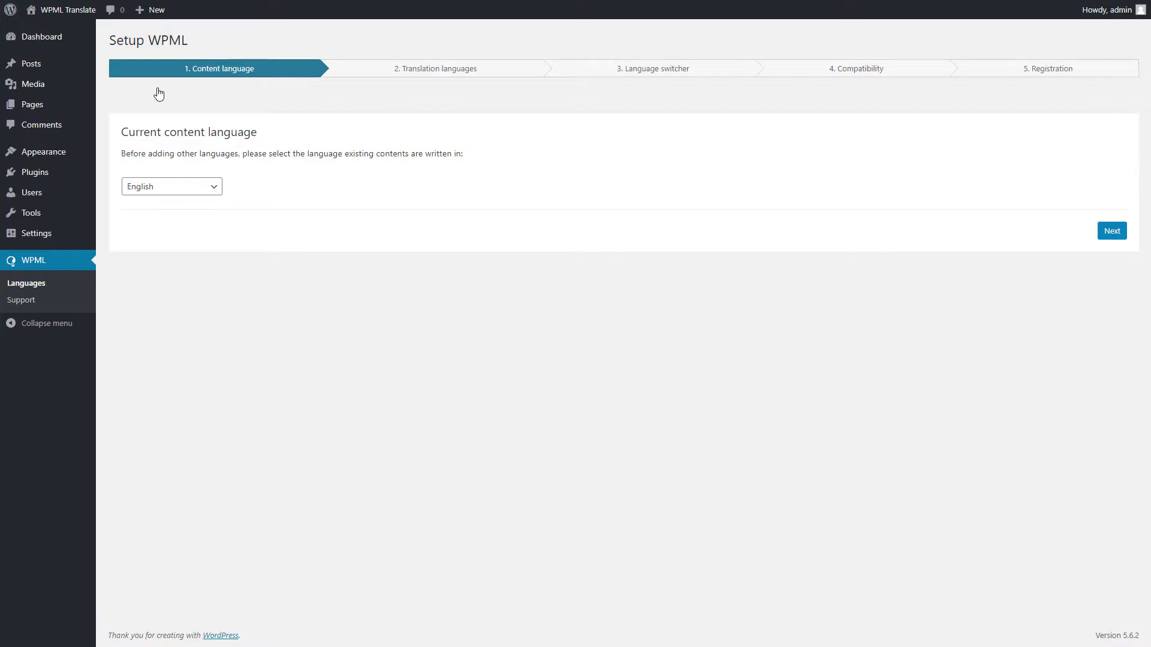
pyautogui.click(1112, 233)
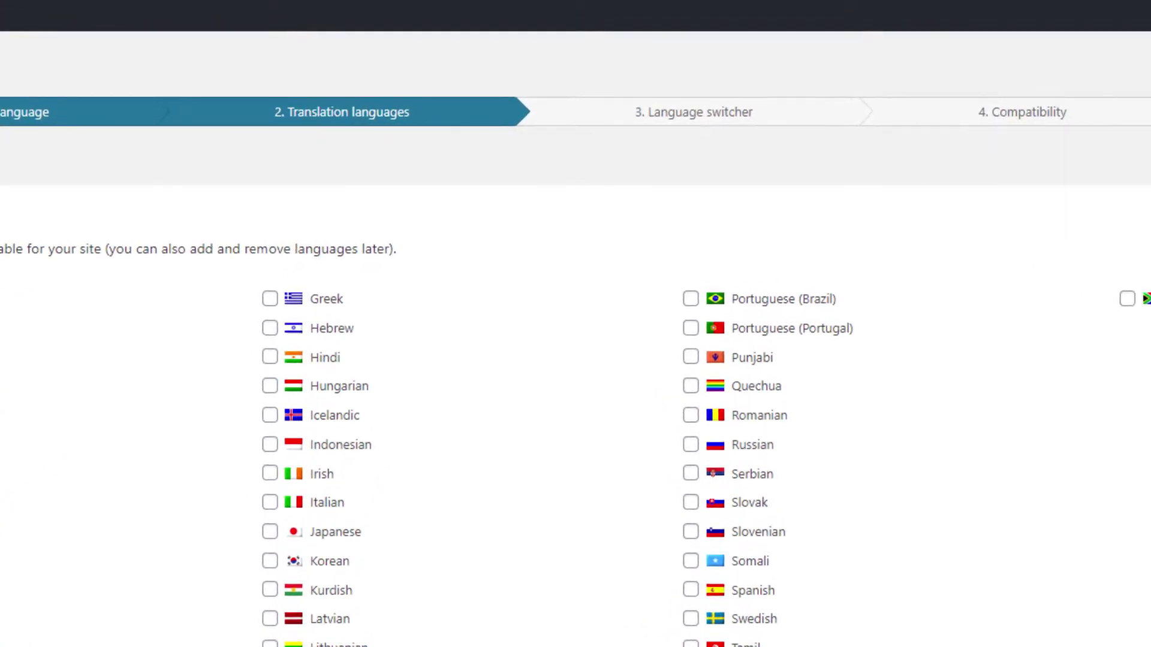
pyautogui.click(270, 359)
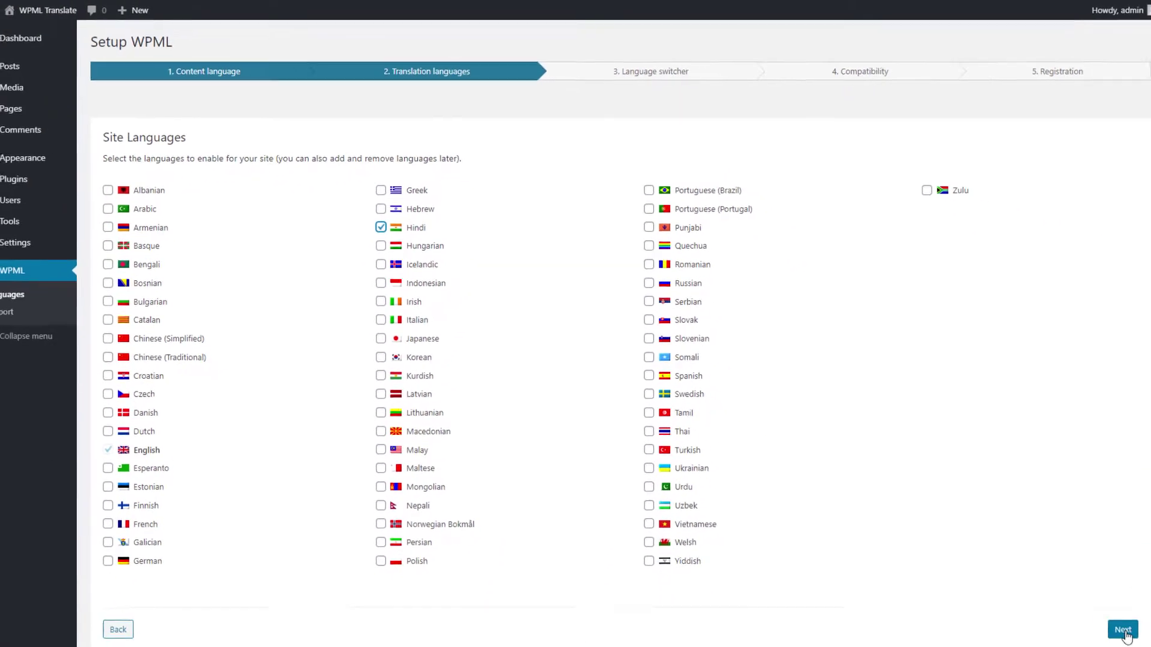
pyautogui.click(1107, 611)
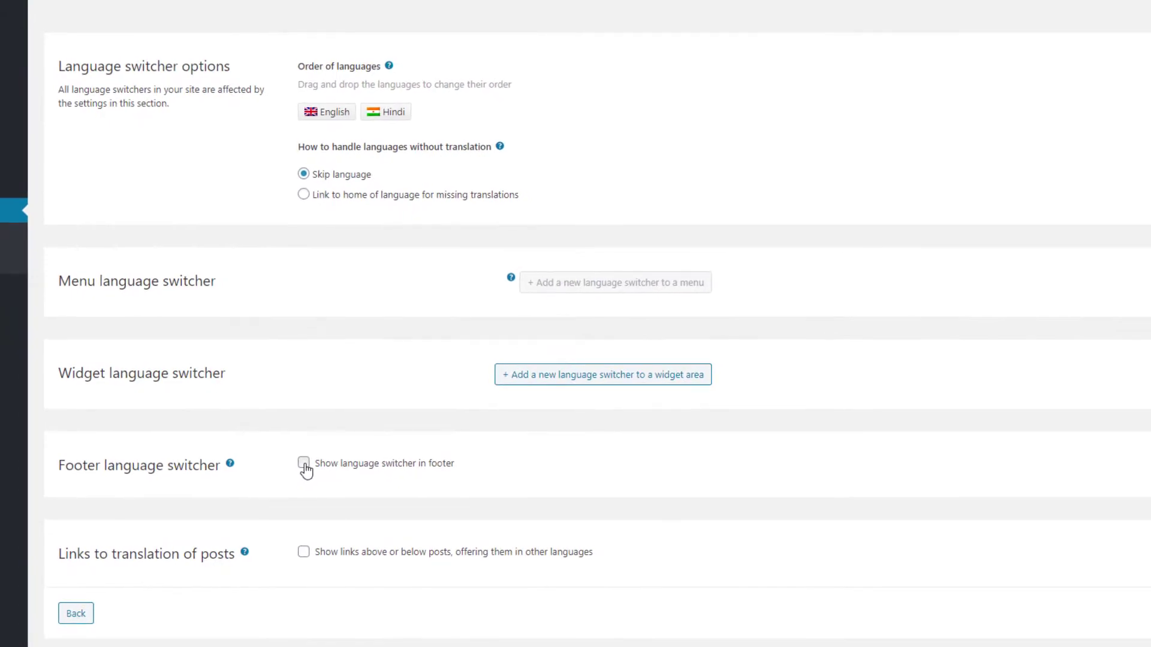
# Enable and save the footer language switcher, then advance past the switcher step.
pyautogui.click(304, 464)
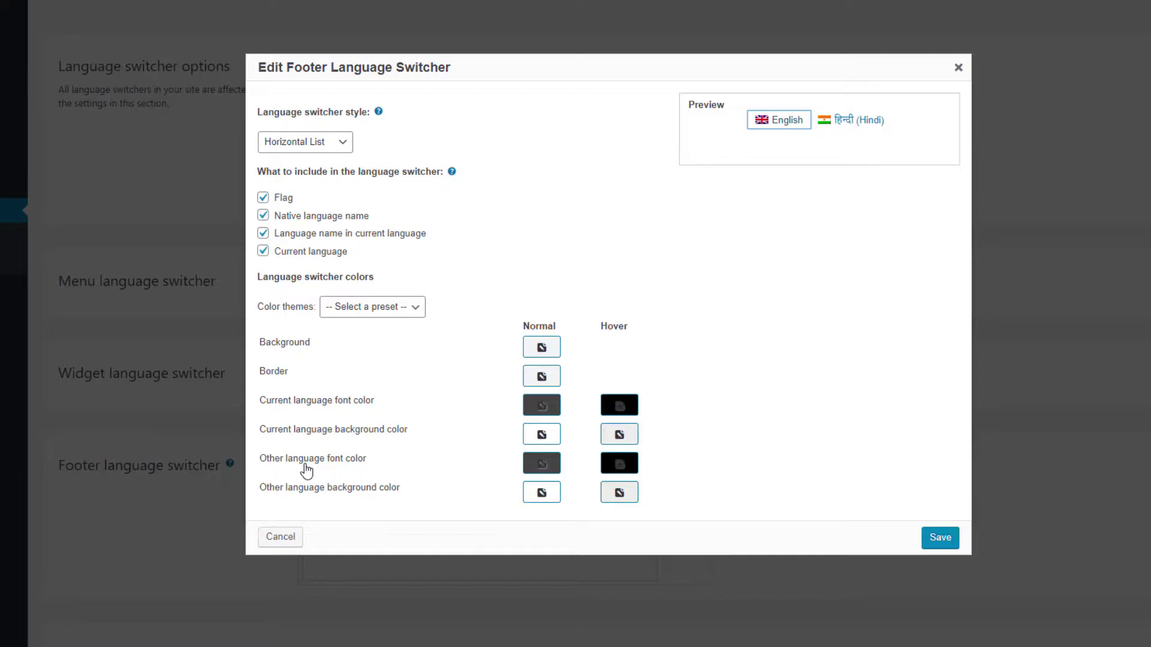
pyautogui.click(941, 543)
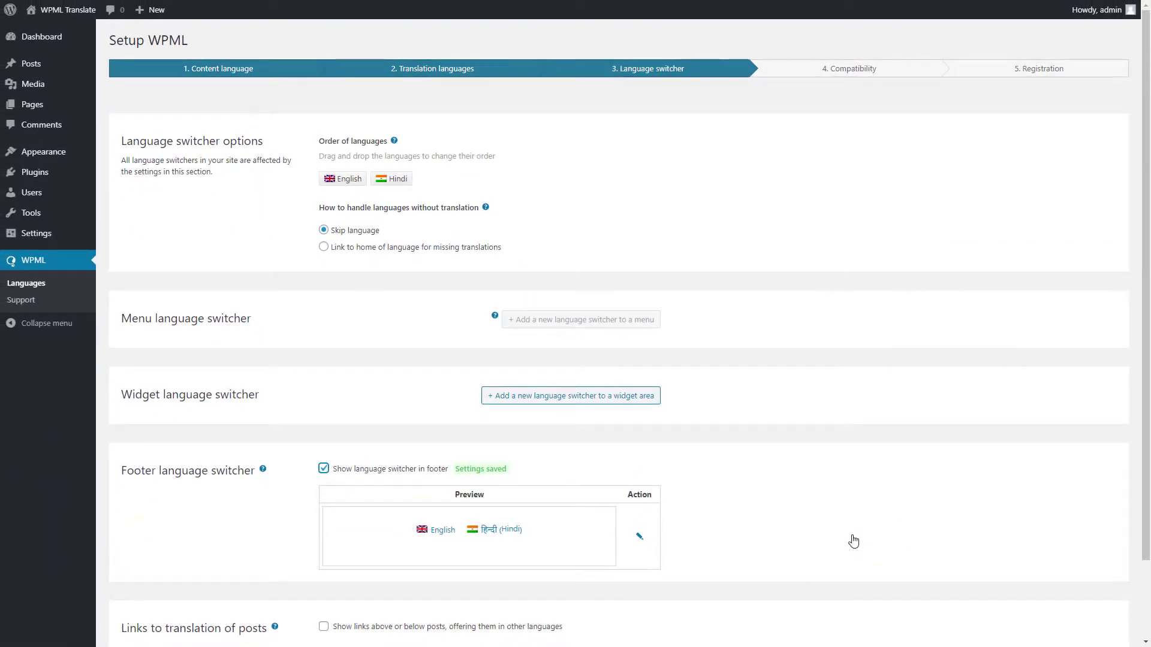
pyautogui.moveTo(1145, 427); pyautogui.dragTo(1144, 501)
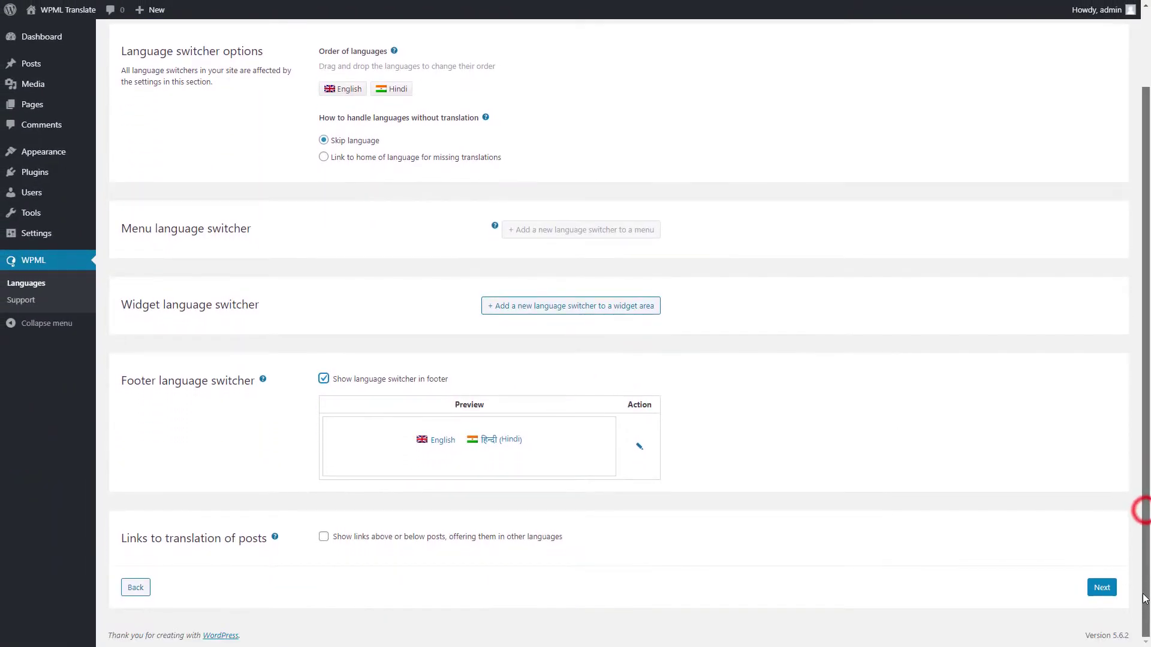
pyautogui.click(1102, 589)
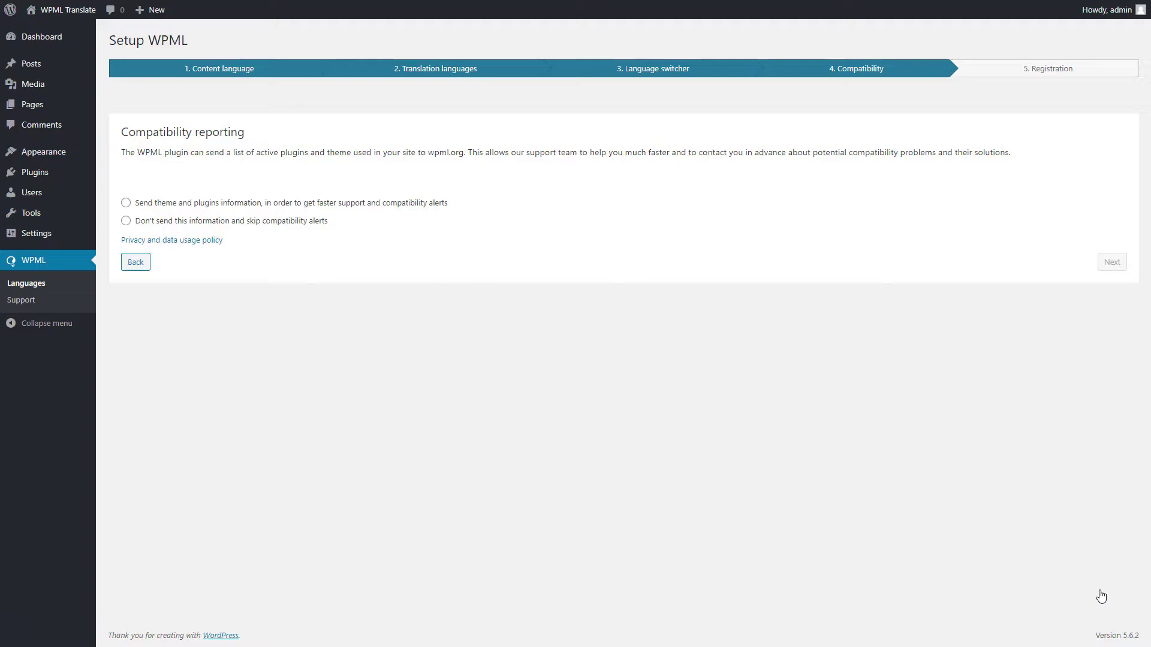
# Choose 'Don't send this information' and postpone registration with 'Remind me later'.
pyautogui.click(281, 225)
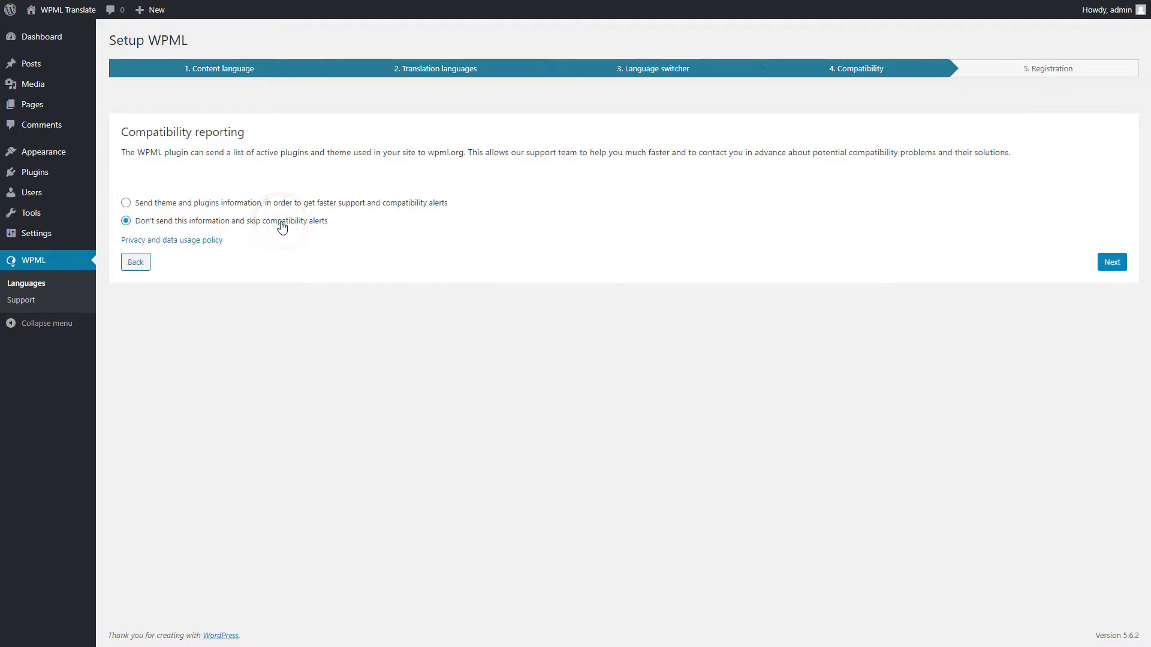
pyautogui.click(1112, 261)
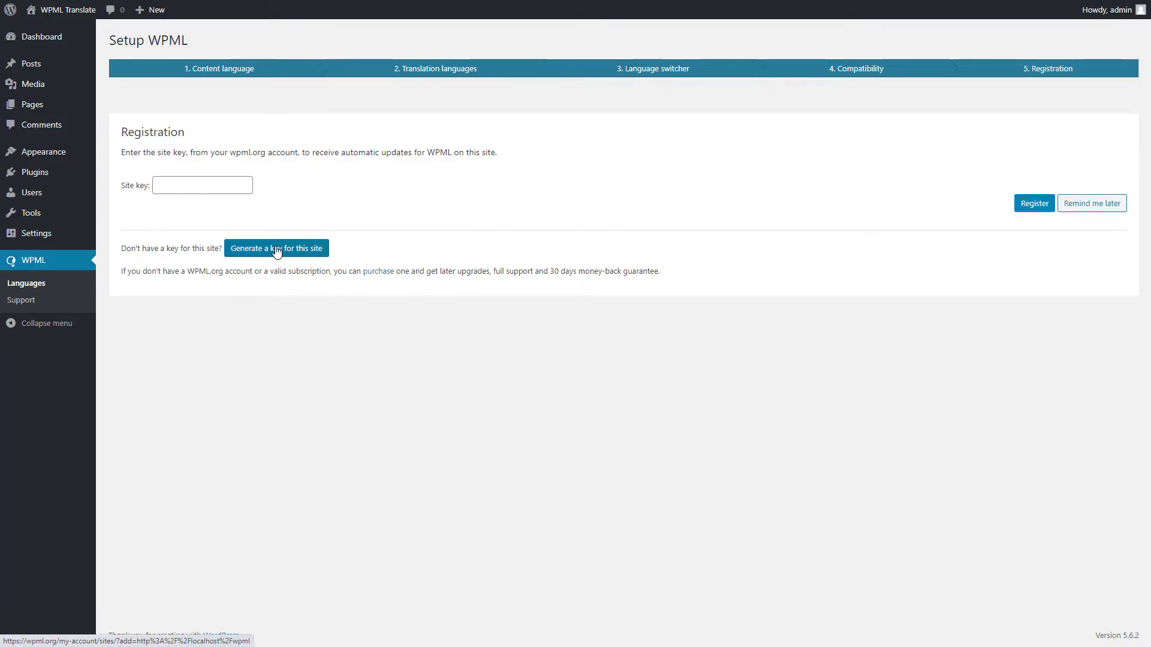
pyautogui.click(1100, 207)
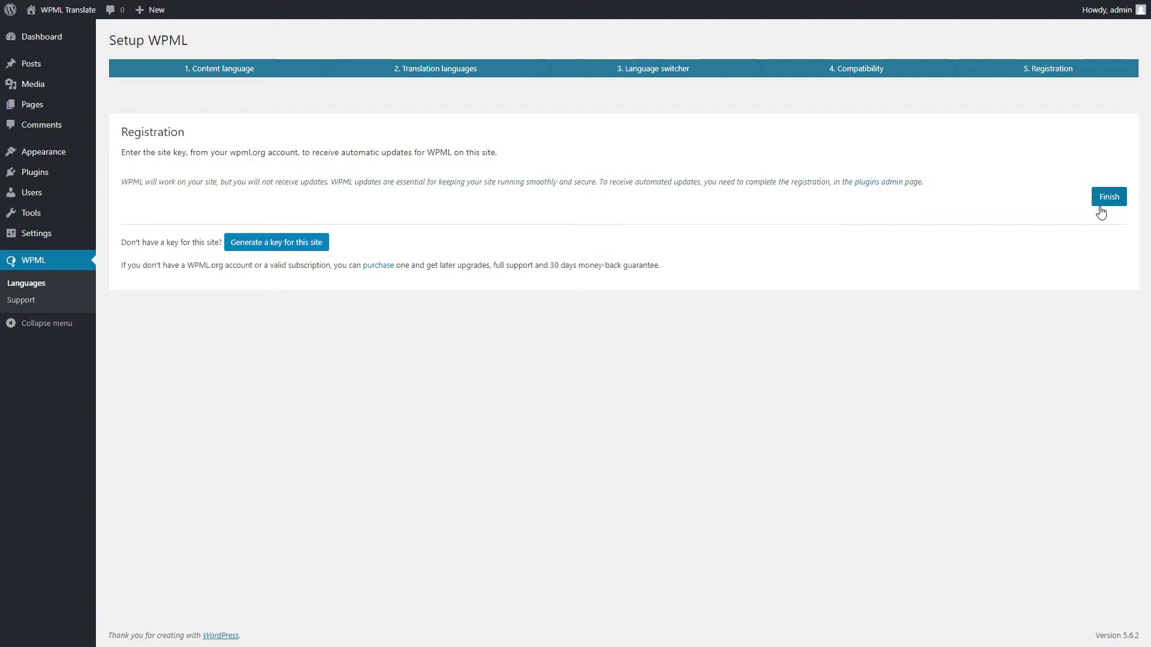
# Finish the WPML wizard and go to the Pages list.
pyautogui.click(1108, 201)
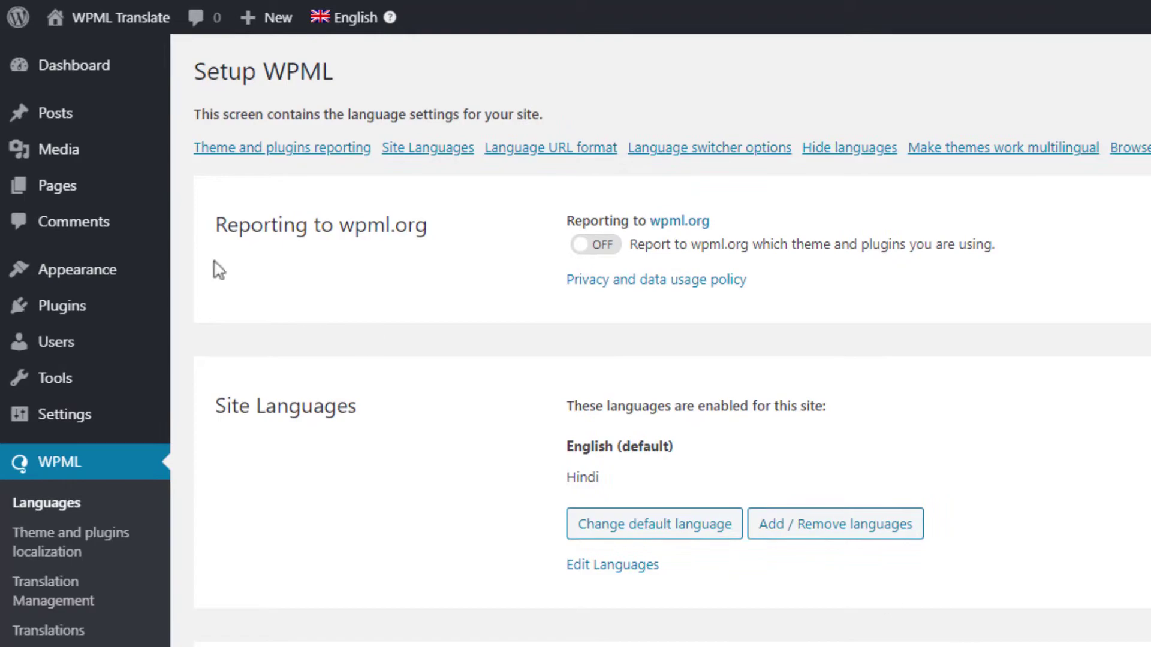
pyautogui.moveTo(57, 185)
pyautogui.click(73, 193)
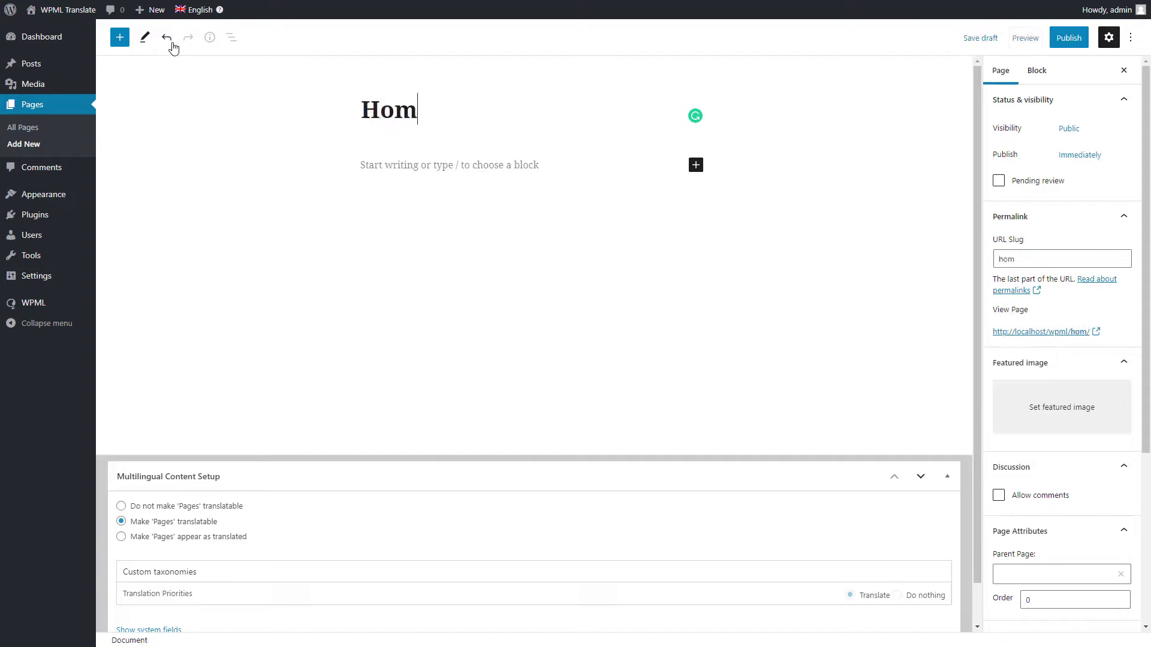
pyautogui.write('e')
# Write and publish the English Home and About pages.
pyautogui.click(479, 161)
pyautogui.write('Th')
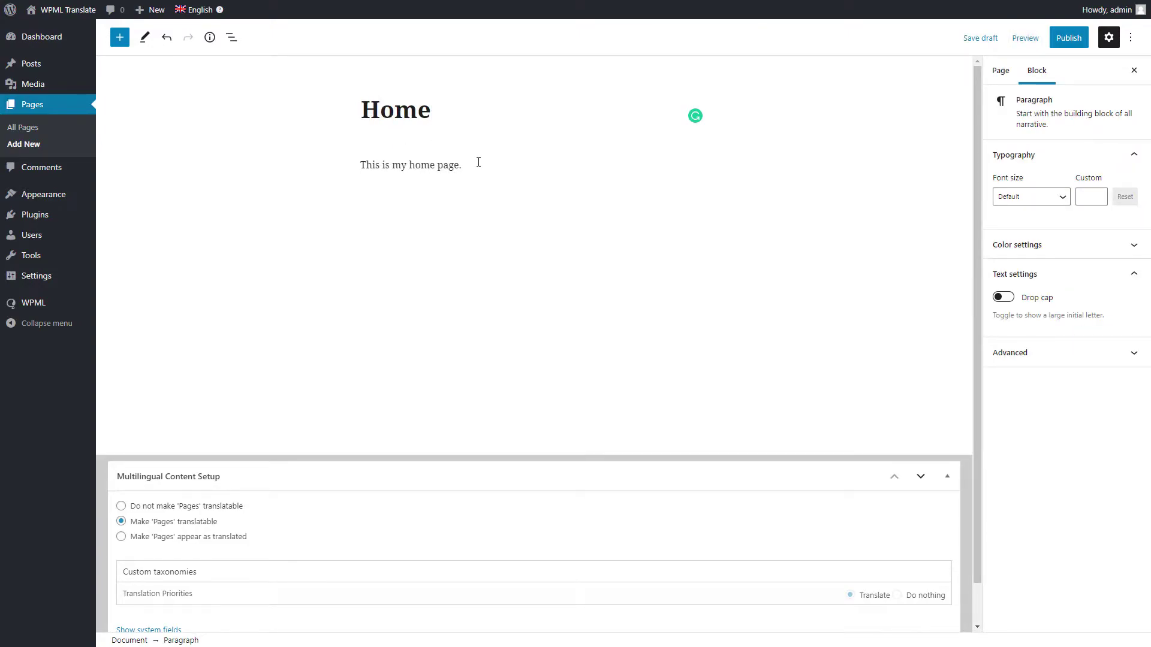
pyautogui.click(1071, 41)
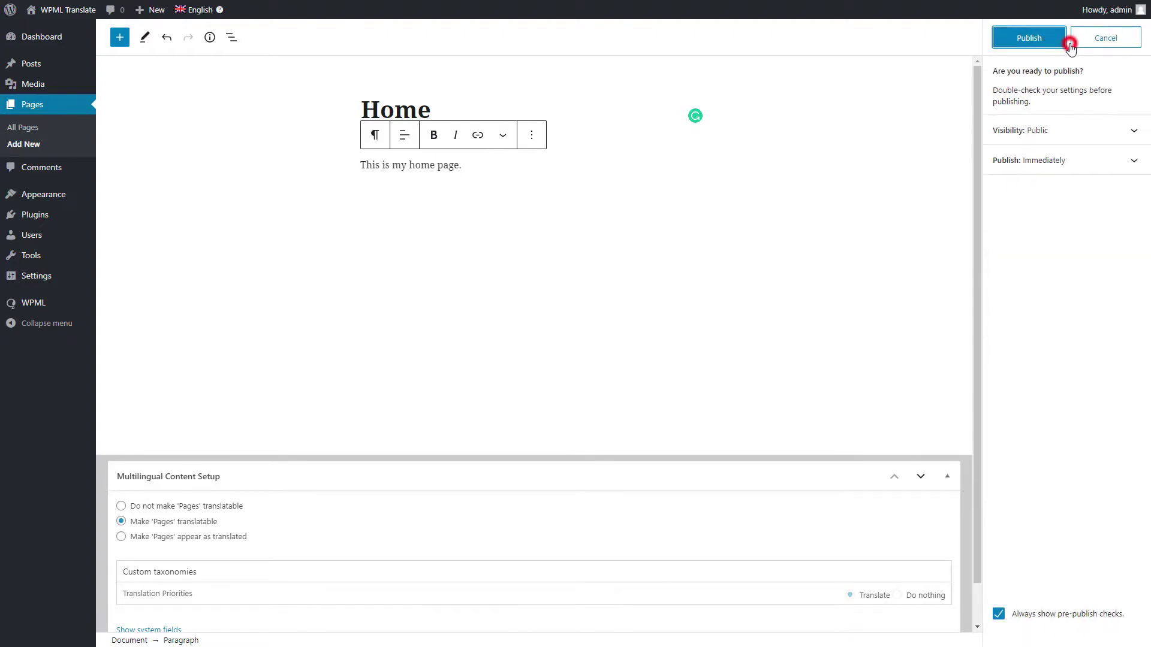
pyautogui.click(1028, 40)
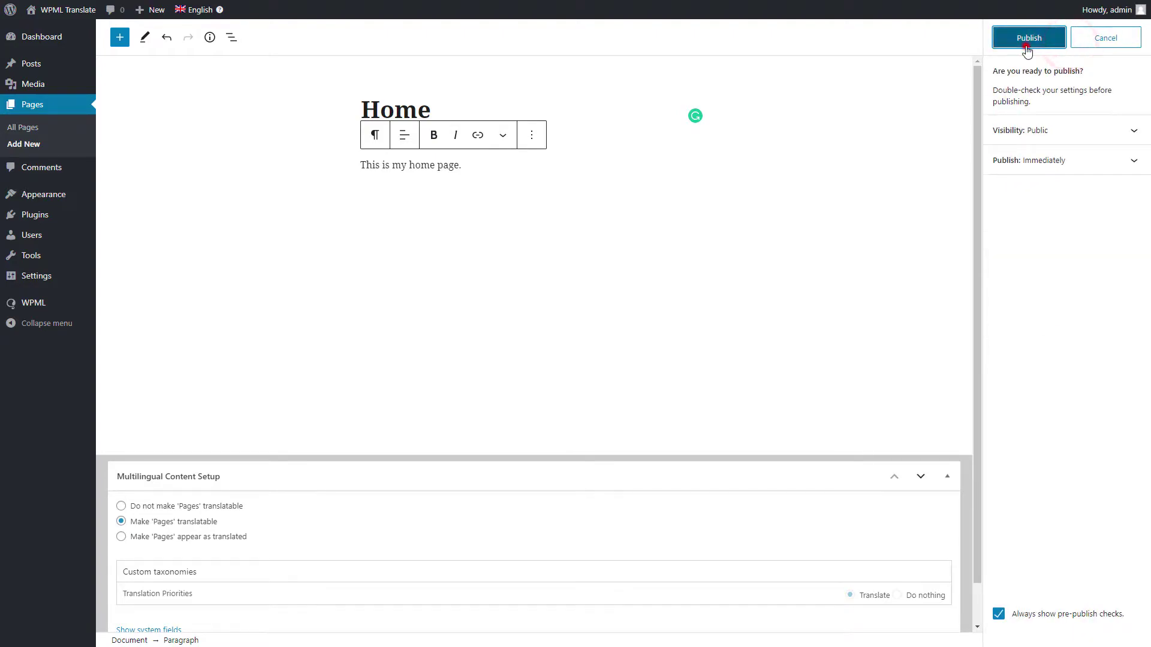
pyautogui.click(24, 144)
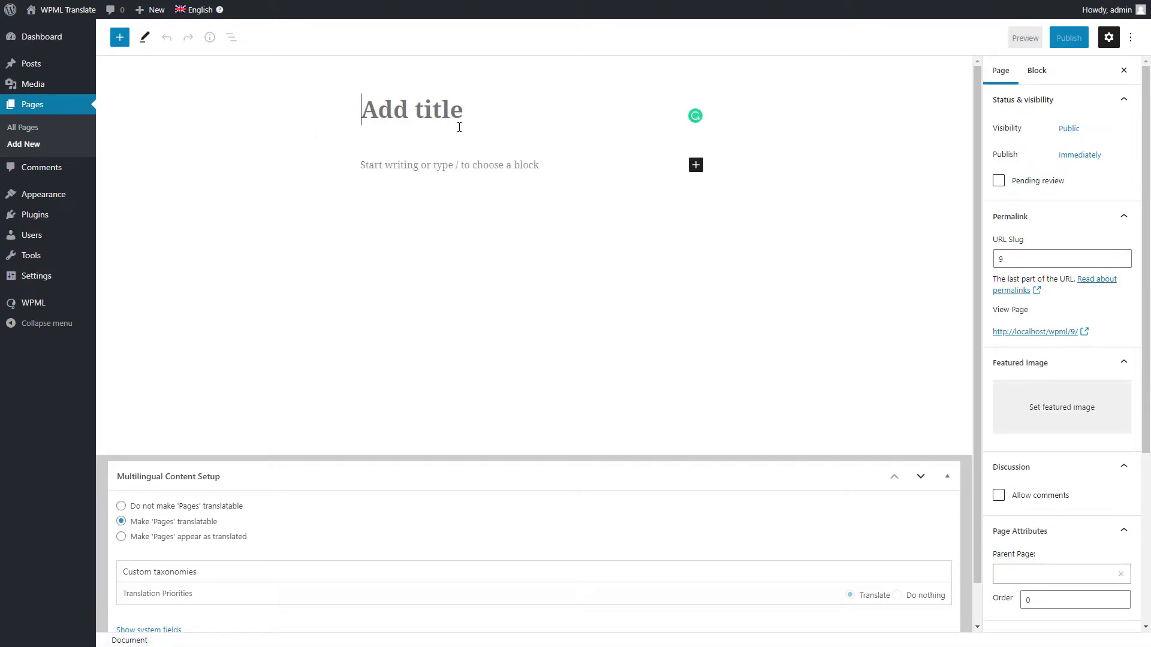
pyautogui.write('About')
pyautogui.click(459, 164)
pyautogui.write('This is ')
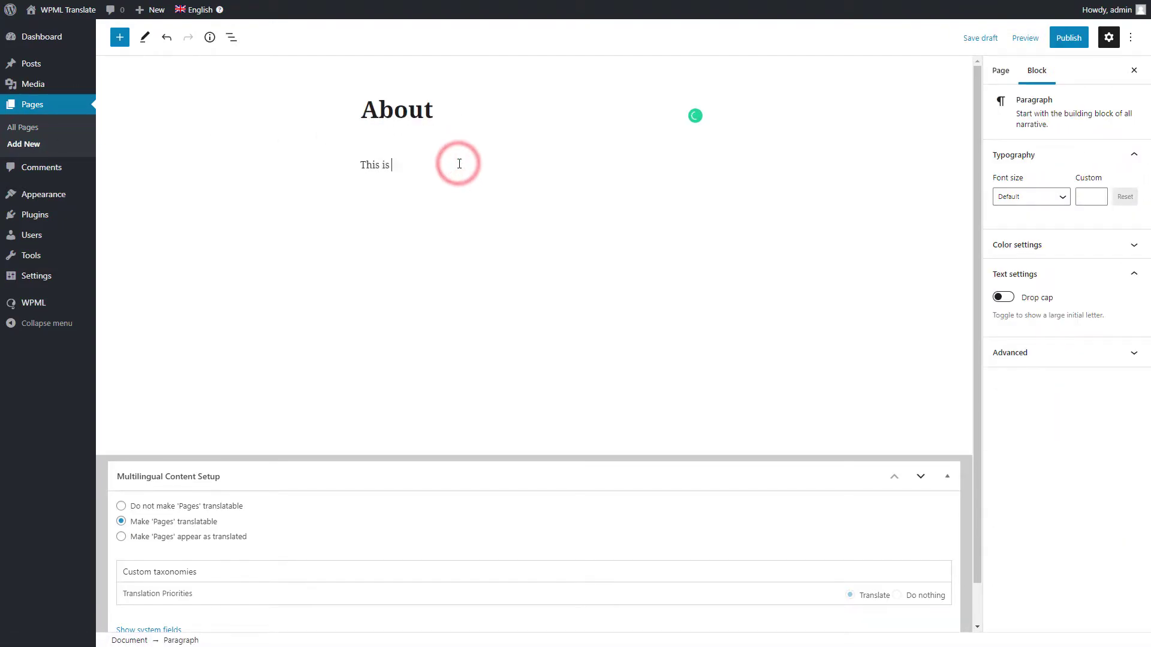
pyautogui.write('my about us page.')
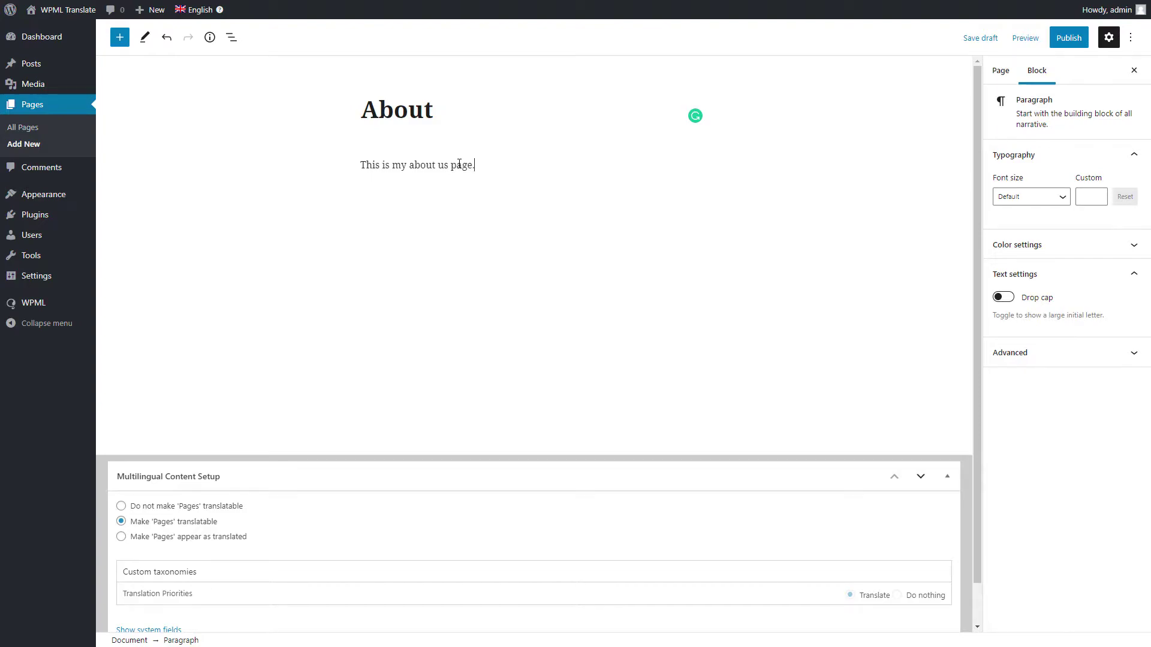
pyautogui.click(1069, 40)
pyautogui.click(1025, 42)
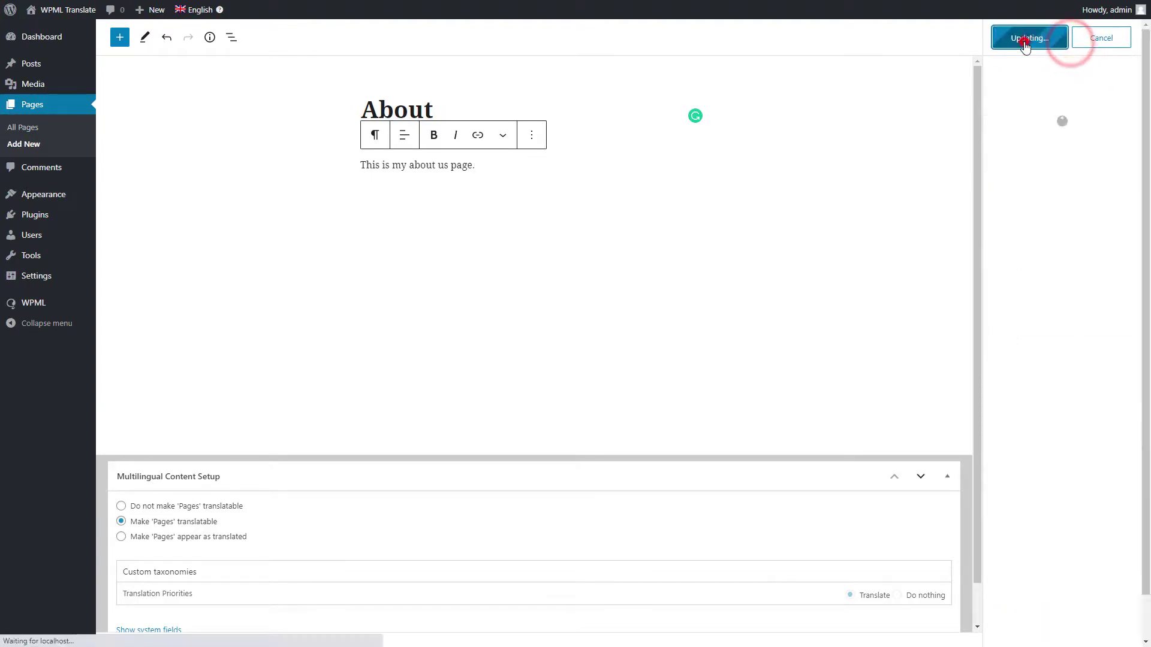
# Publish an English Contact page and open a new Hindi translation of Home.
pyautogui.click(24, 147)
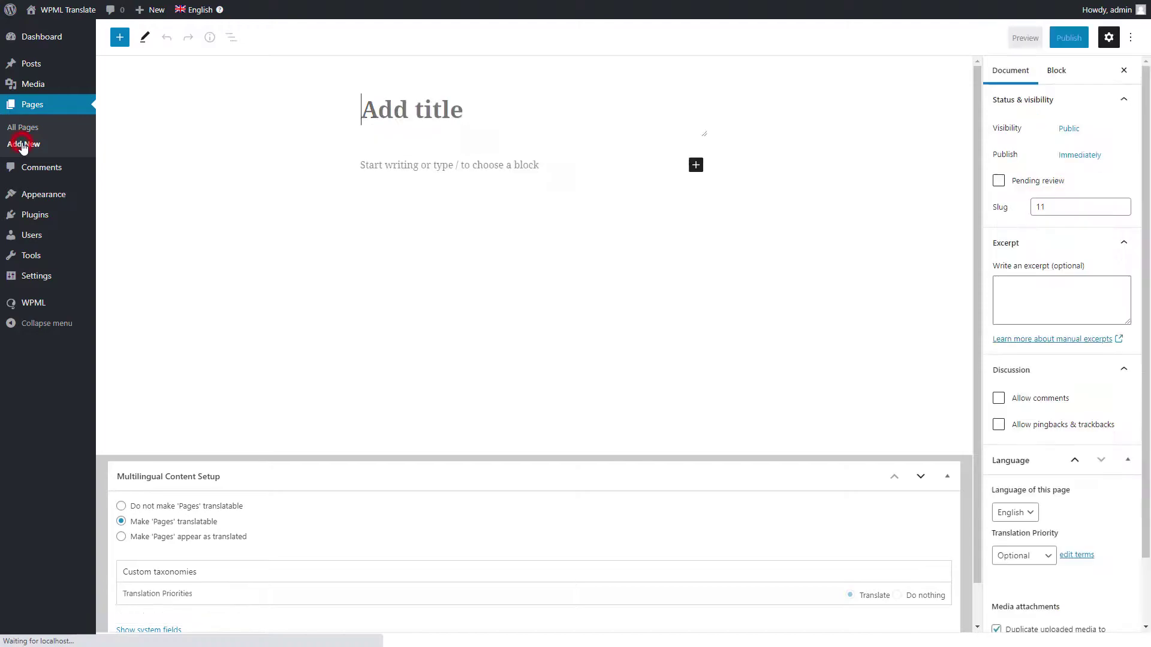
pyautogui.write('Contact')
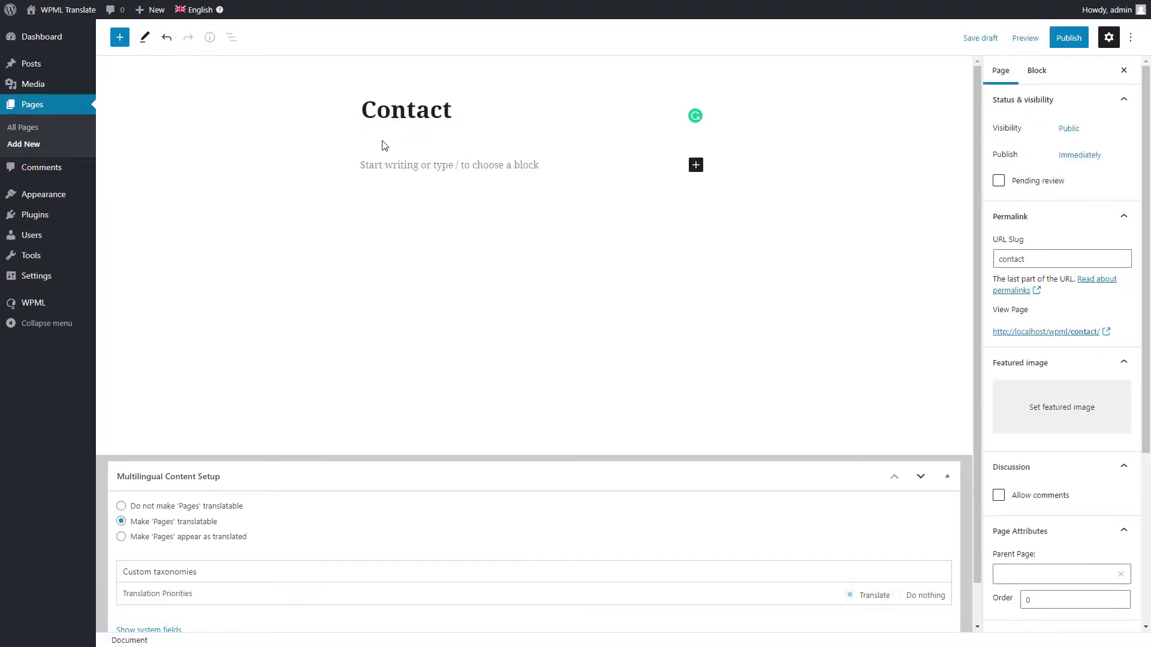
pyautogui.click(394, 166)
pyautogui.write('This is my contact page')
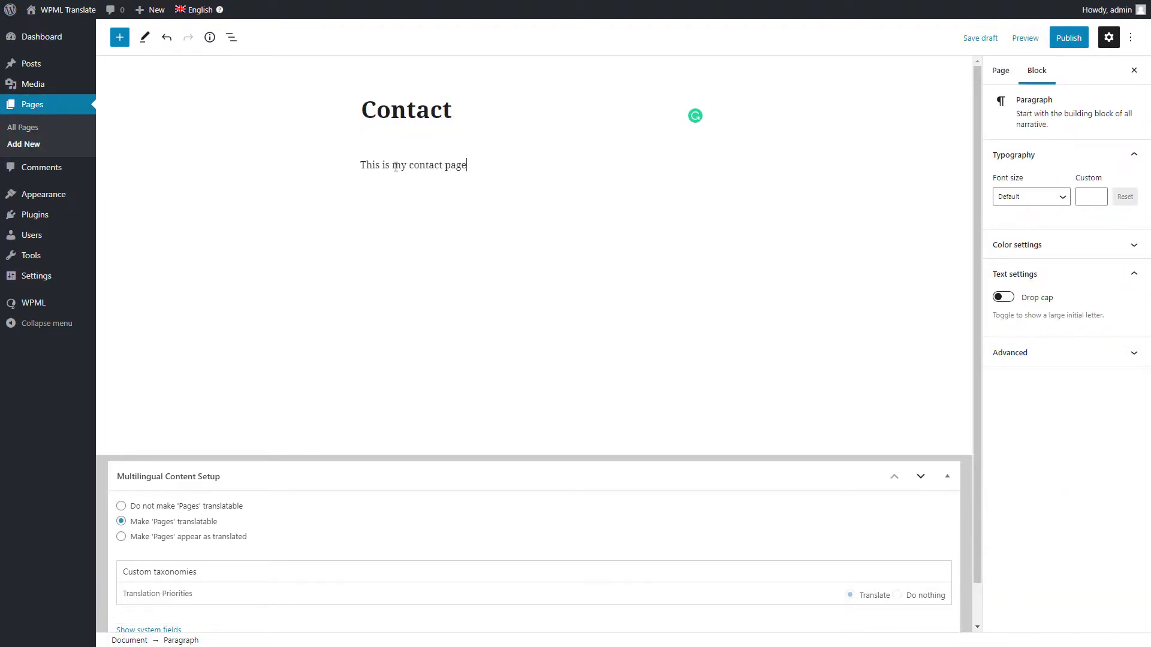
pyautogui.write('.')
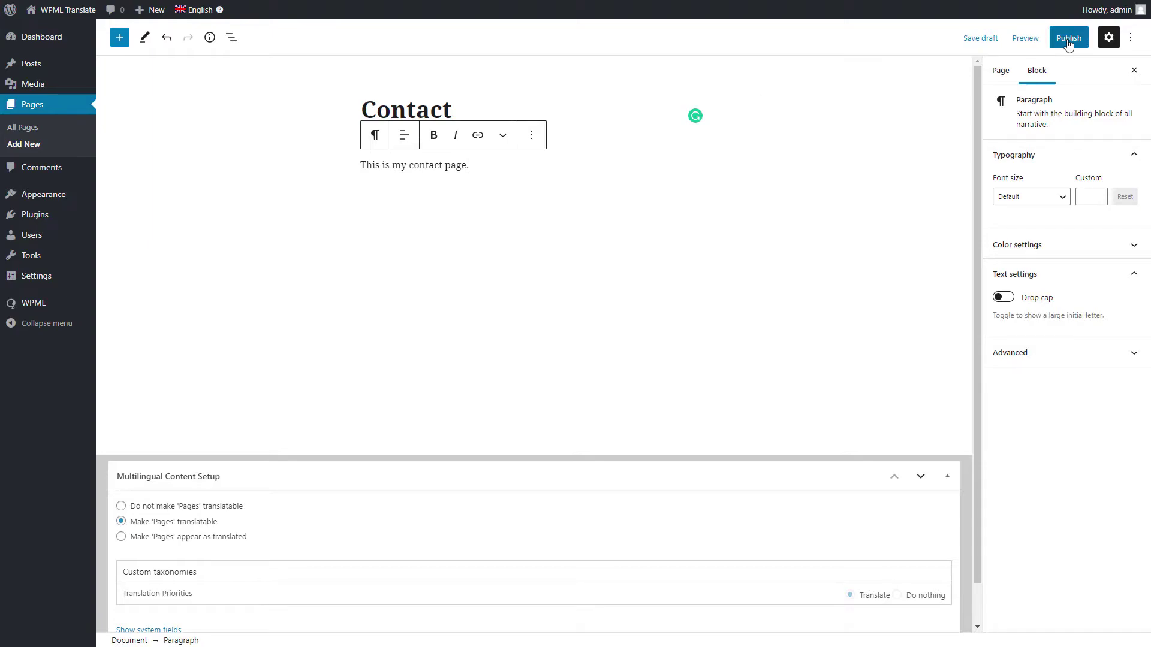
pyautogui.click(1068, 41)
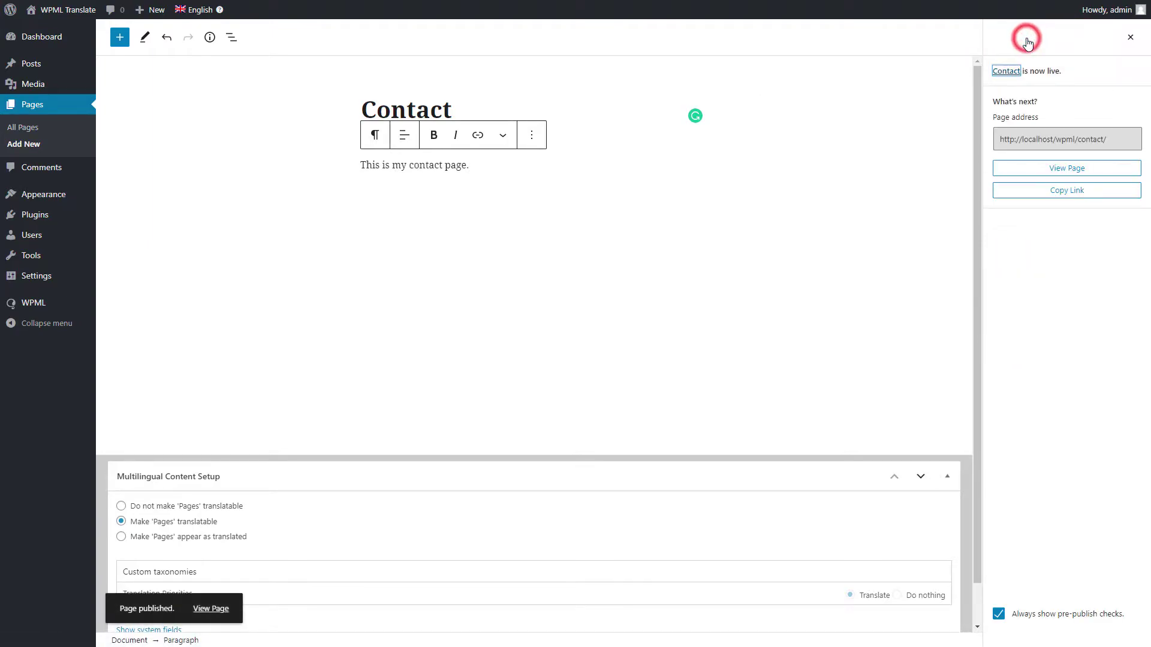
pyautogui.click(22, 128)
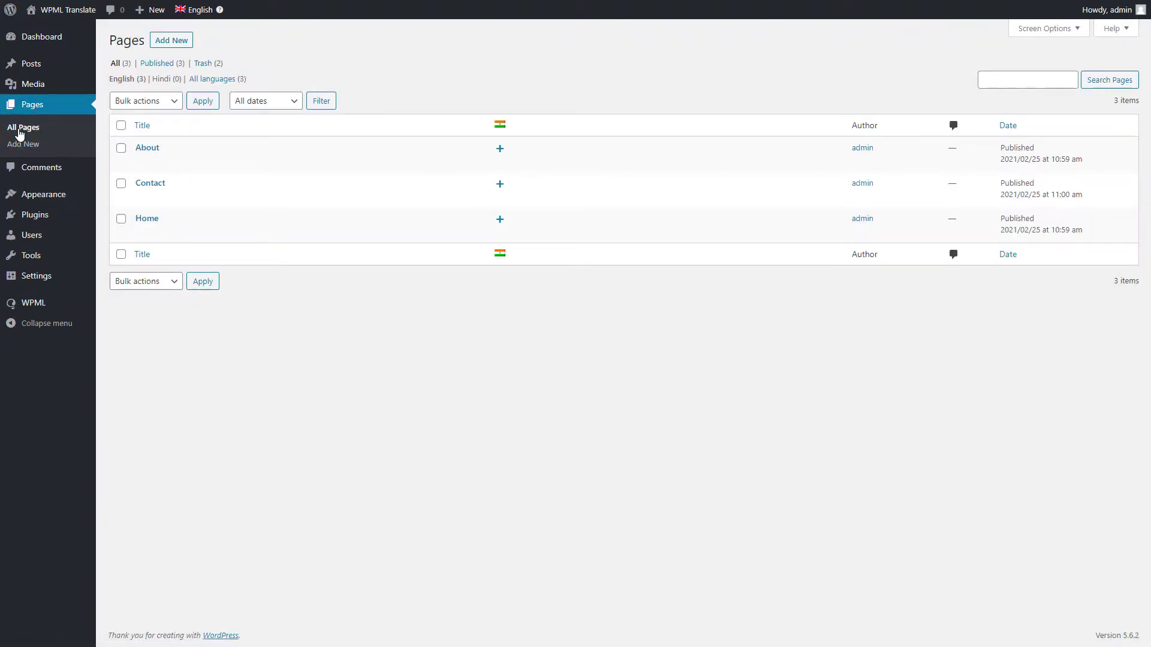
pyautogui.click(500, 220)
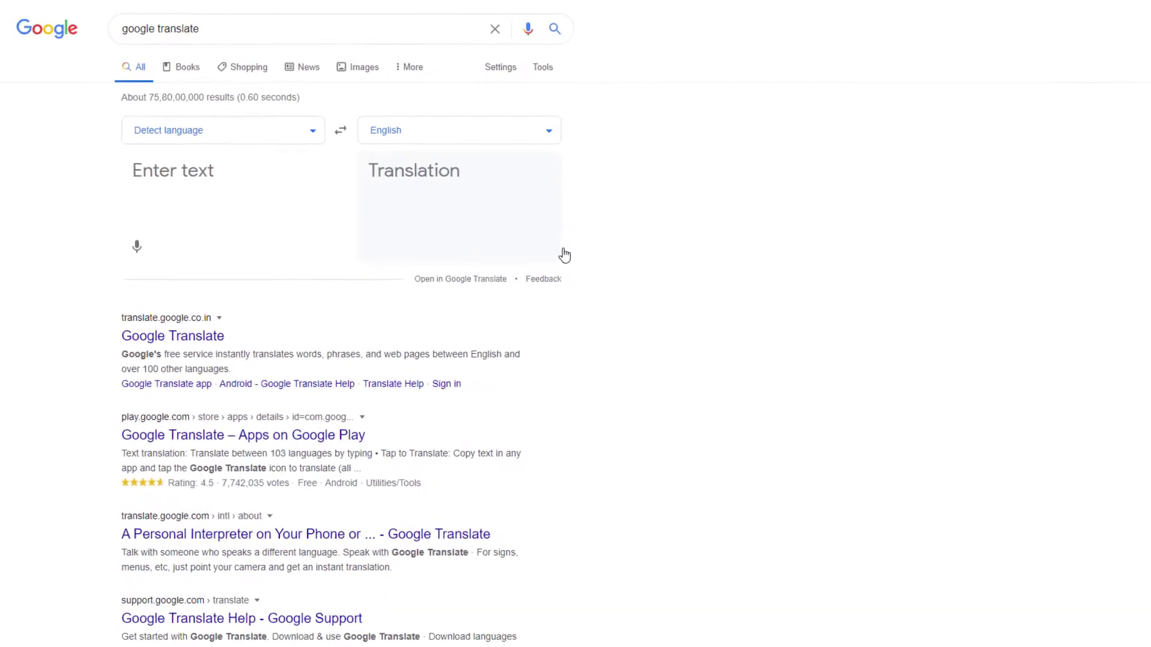
# Translate 'Home' to Hindi, paste घर as the title, and copy the translated sentence.
pyautogui.click(269, 243)
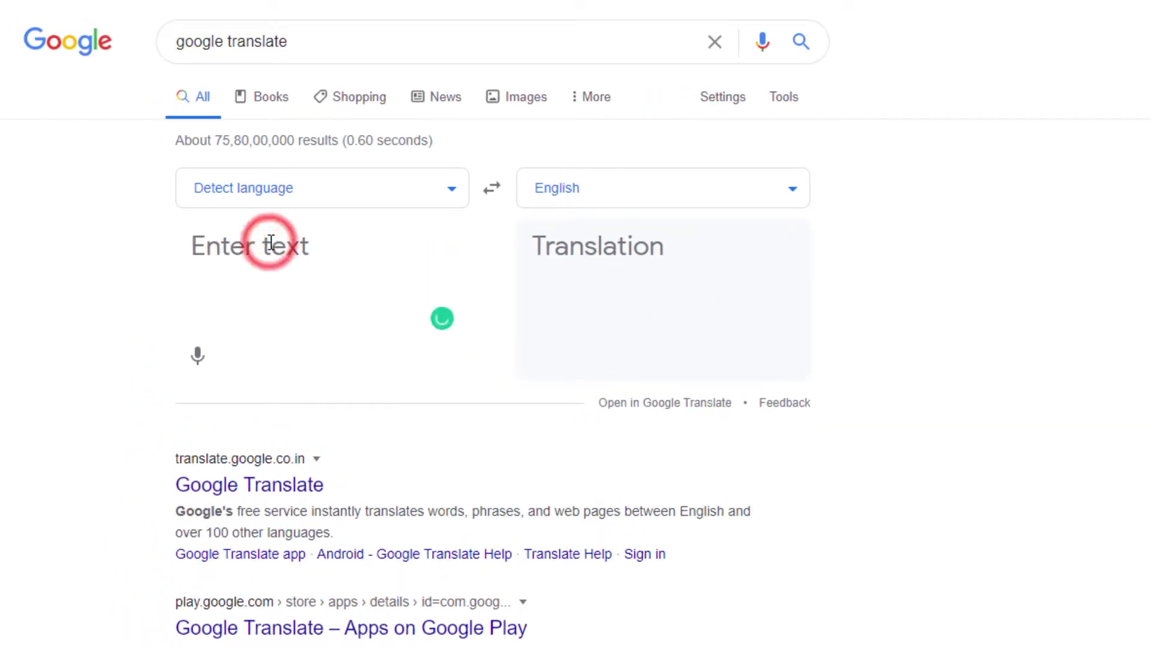
pyautogui.write('Home')
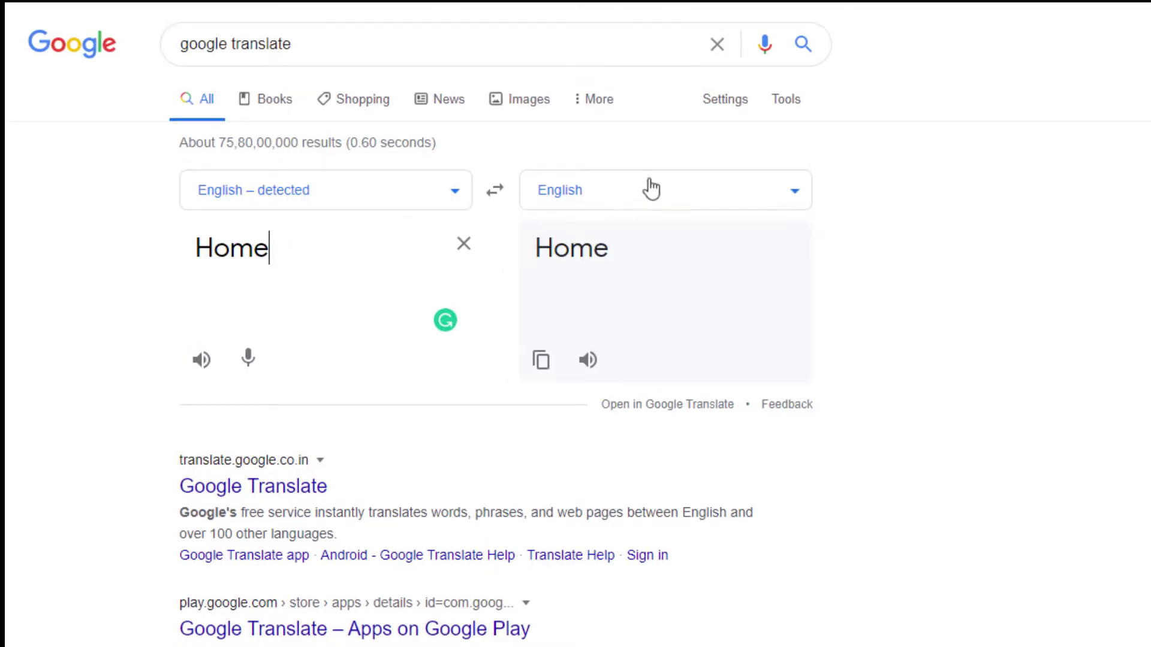
pyautogui.click(650, 184)
pyautogui.click(440, 242)
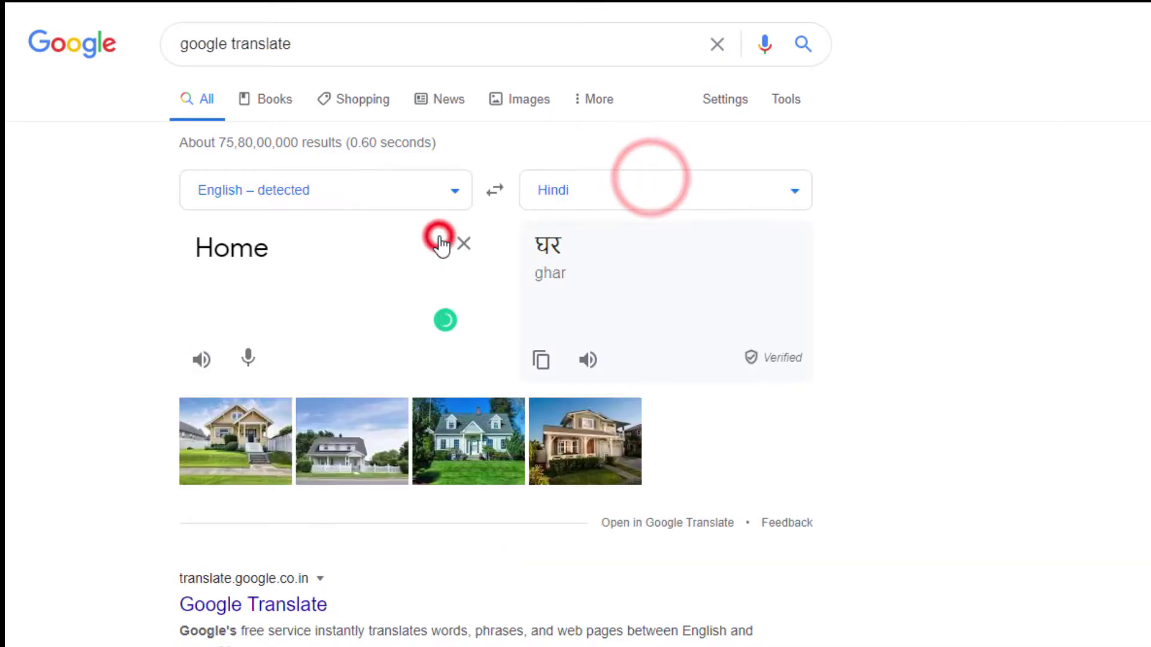
pyautogui.click(542, 363)
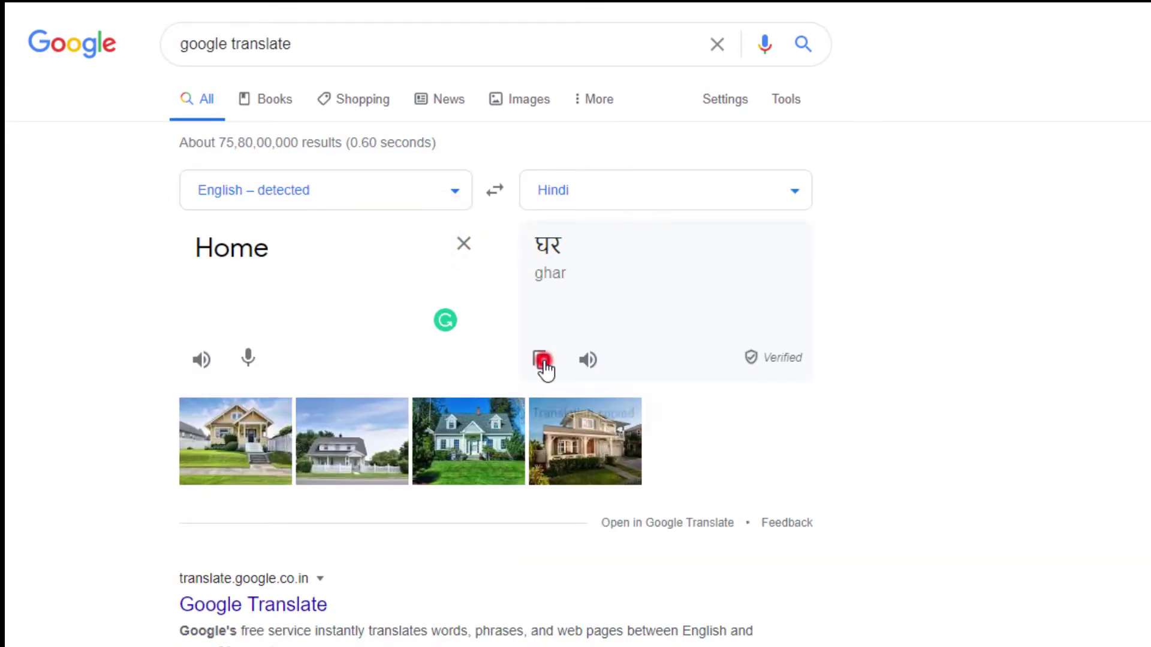
pyautogui.hotkey('ctrl', 'v')
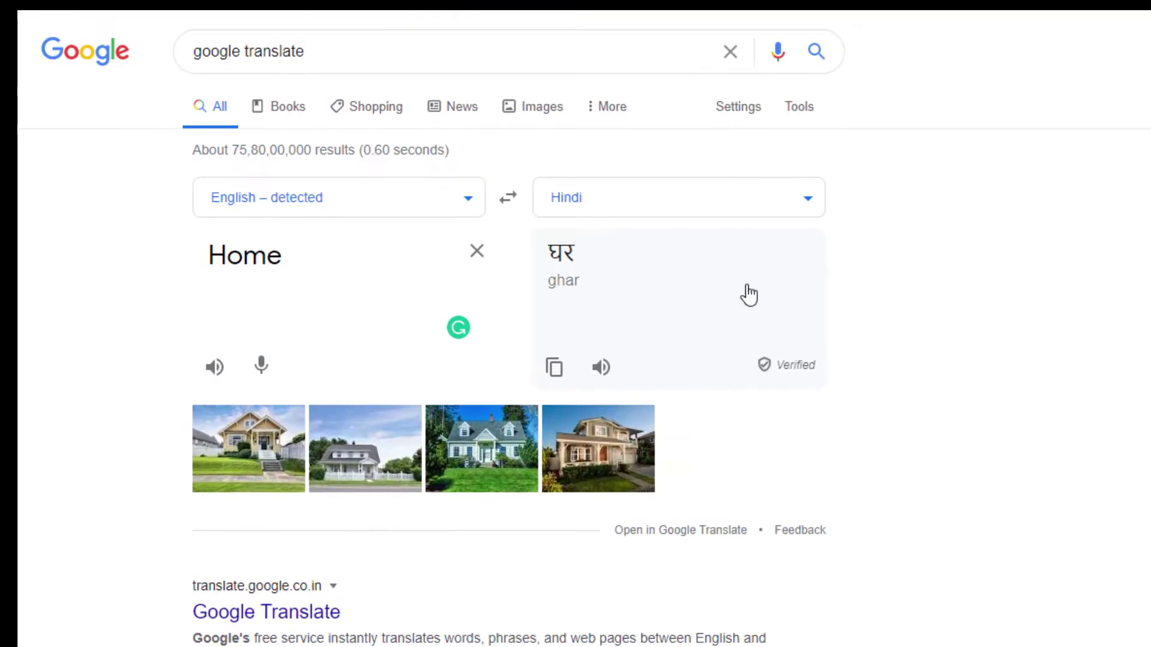
pyautogui.click(477, 251)
pyautogui.write('This is my')
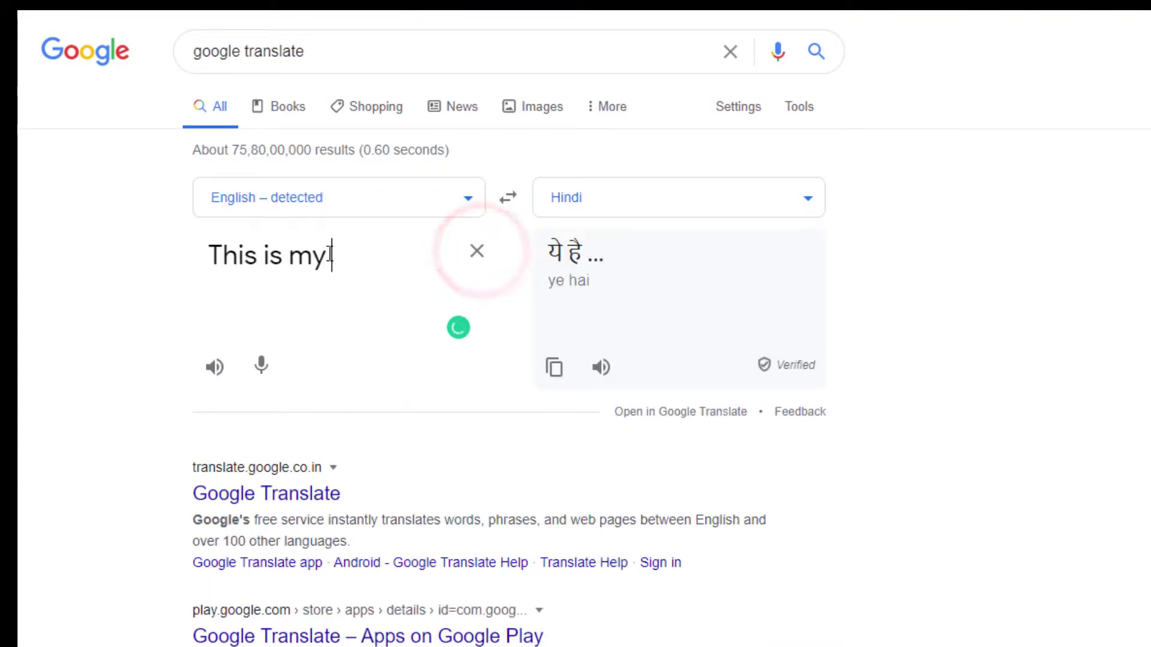
pyautogui.write(' home page.')
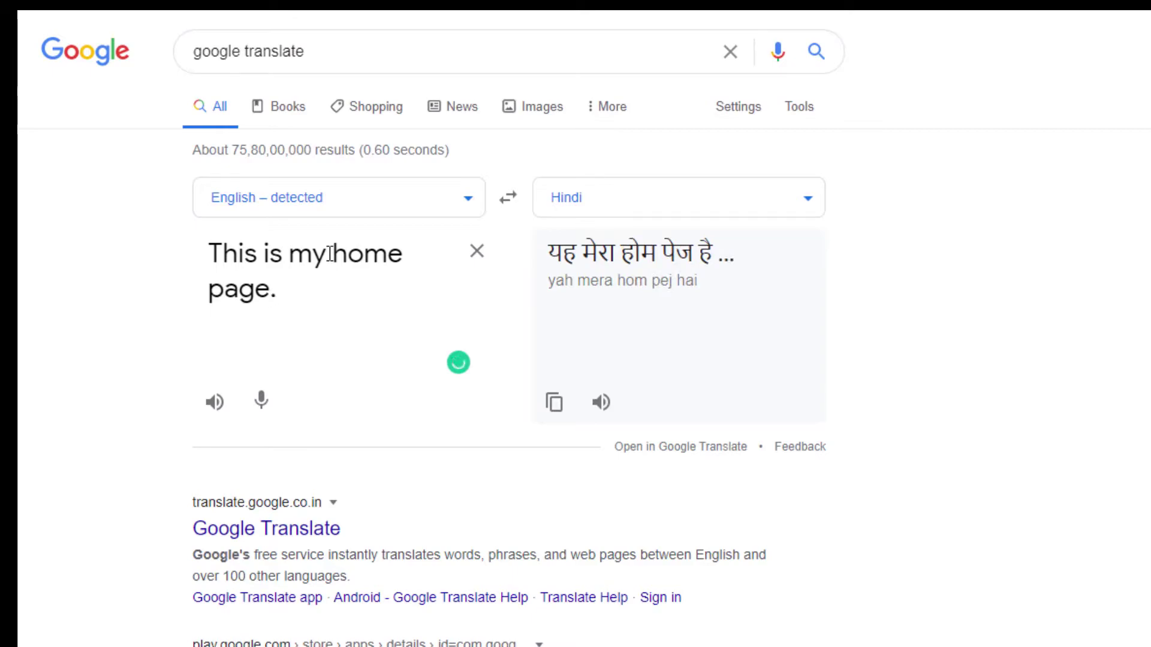
pyautogui.click(554, 403)
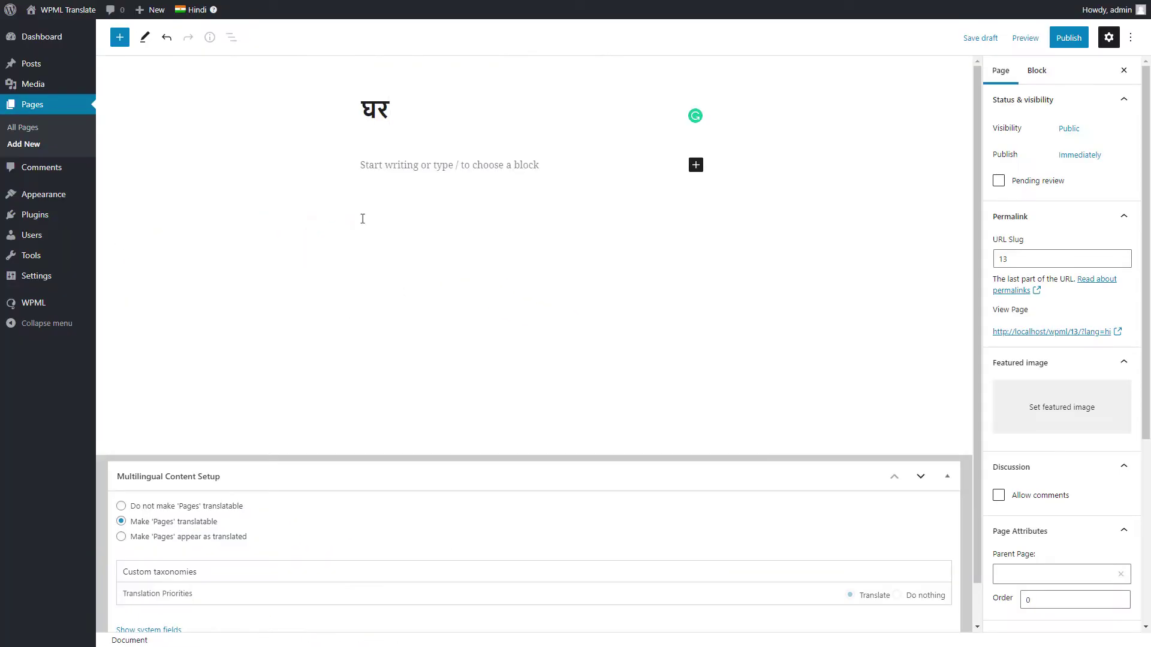
# Paste the Hindi sentence into the घर body and publish the Hindi Home page.
pyautogui.click(414, 167)
pyautogui.hotkey('ctrl', 'v')
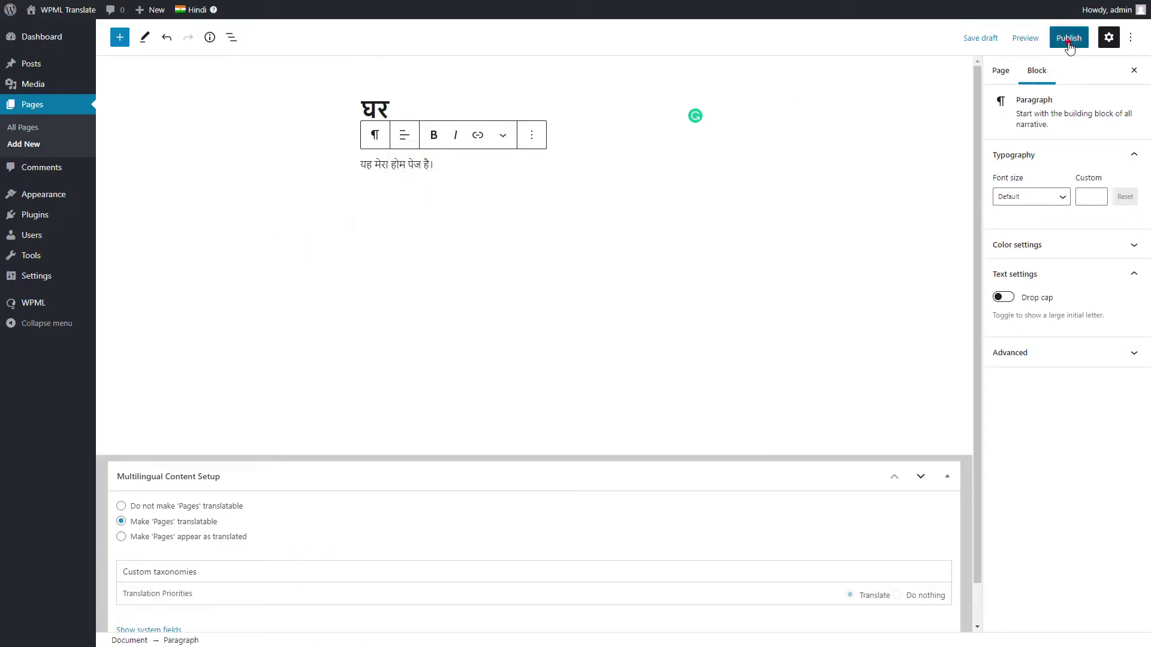
pyautogui.click(1069, 40)
pyautogui.click(1029, 40)
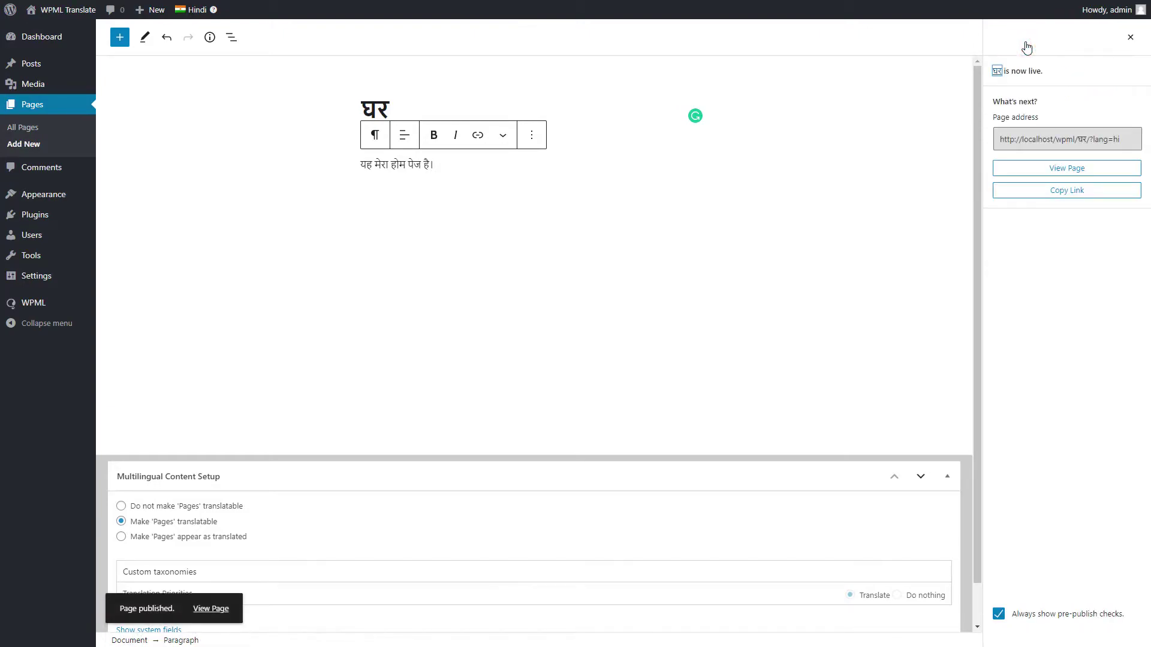
pyautogui.click(21, 129)
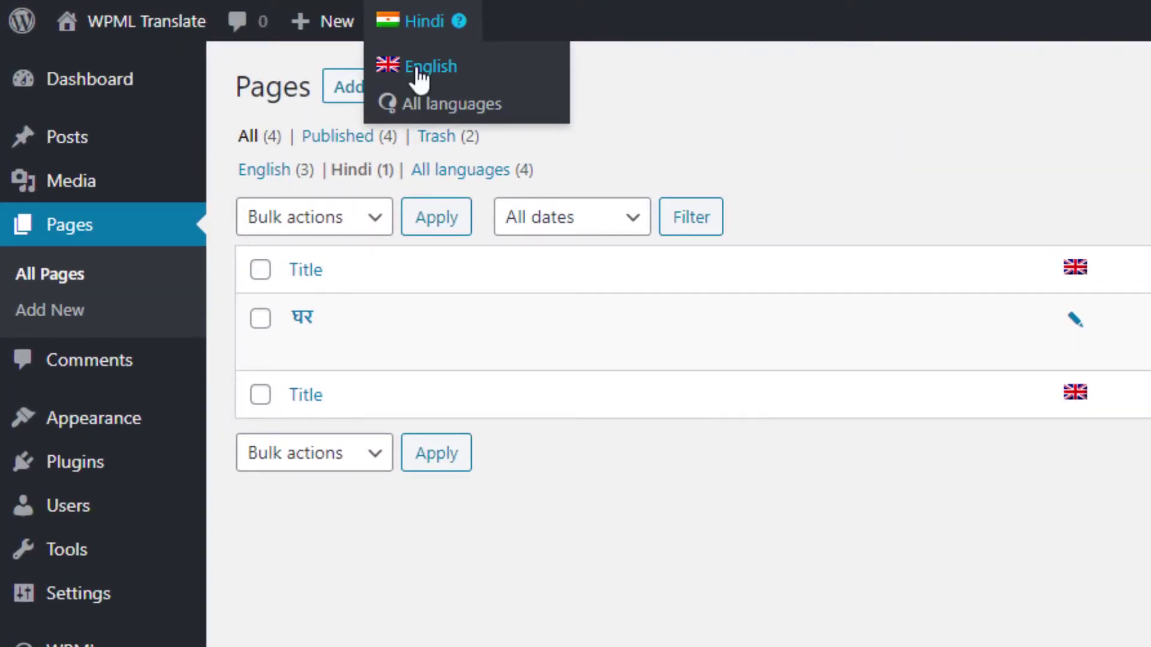
# Start the Hindi About translation and get Hindi text for its title and sentence.
pyautogui.click(419, 70)
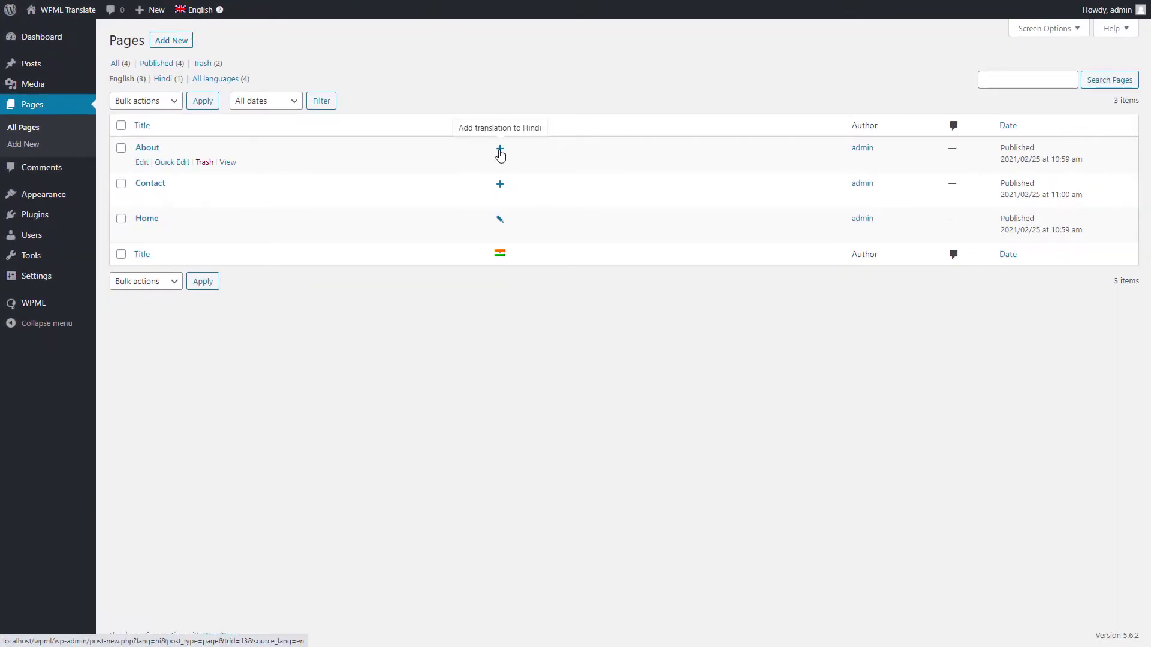
pyautogui.click(500, 150)
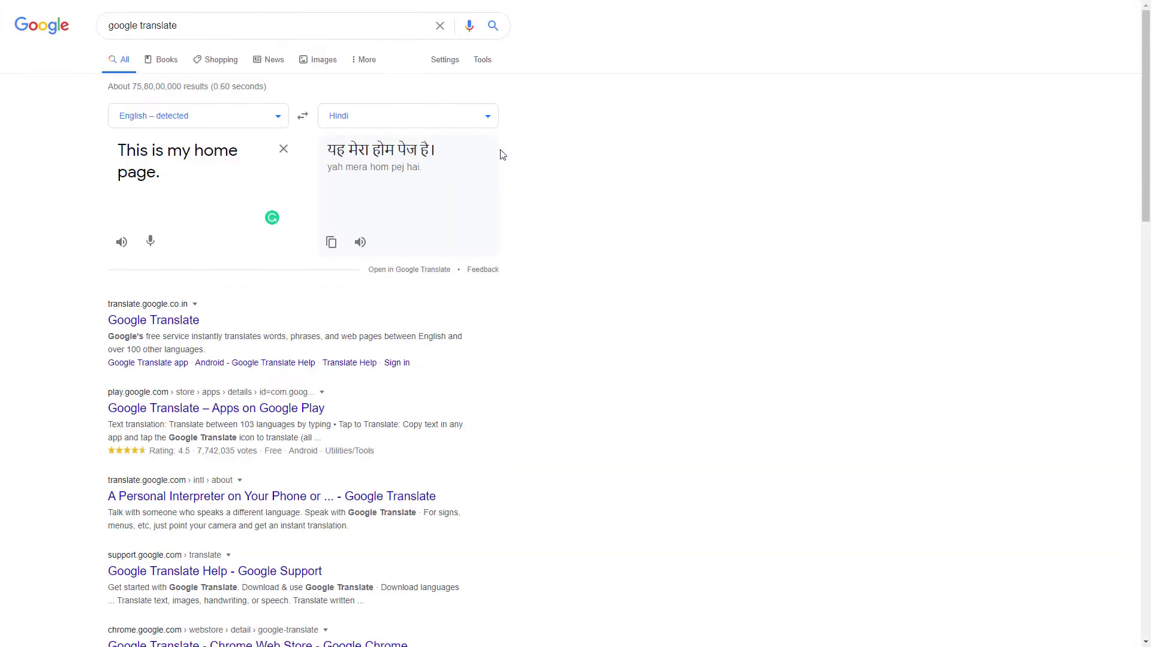
pyautogui.click(286, 151)
pyautogui.write('About')
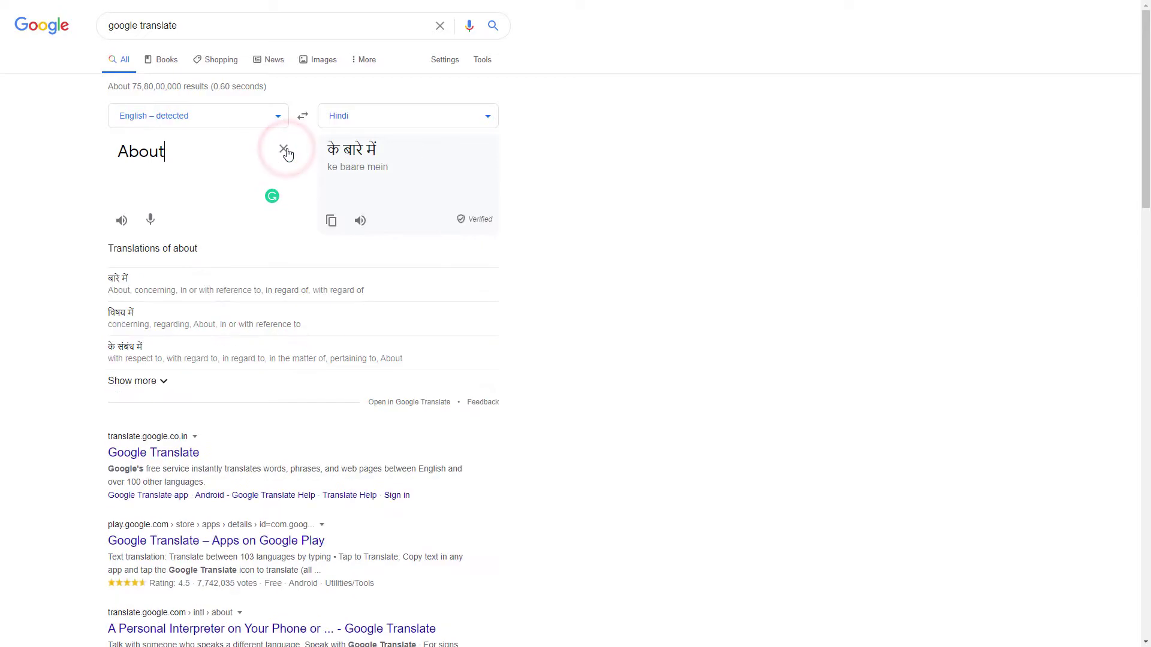
pyautogui.click(332, 222)
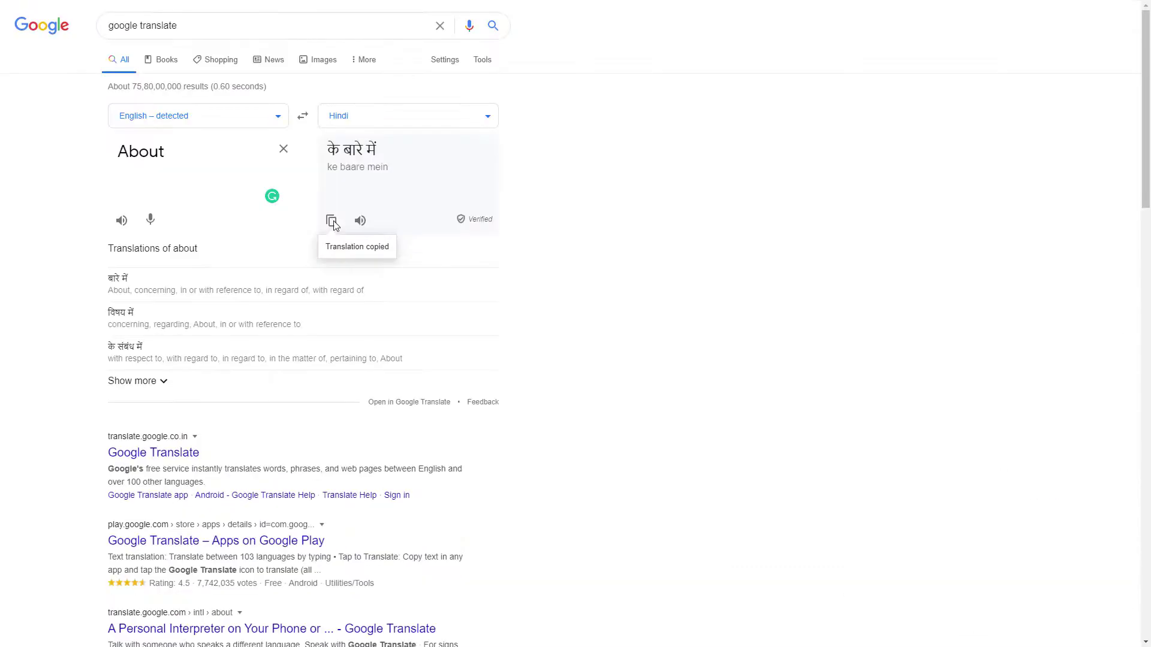
pyautogui.click(284, 151)
pyautogui.write('This is my about page.')
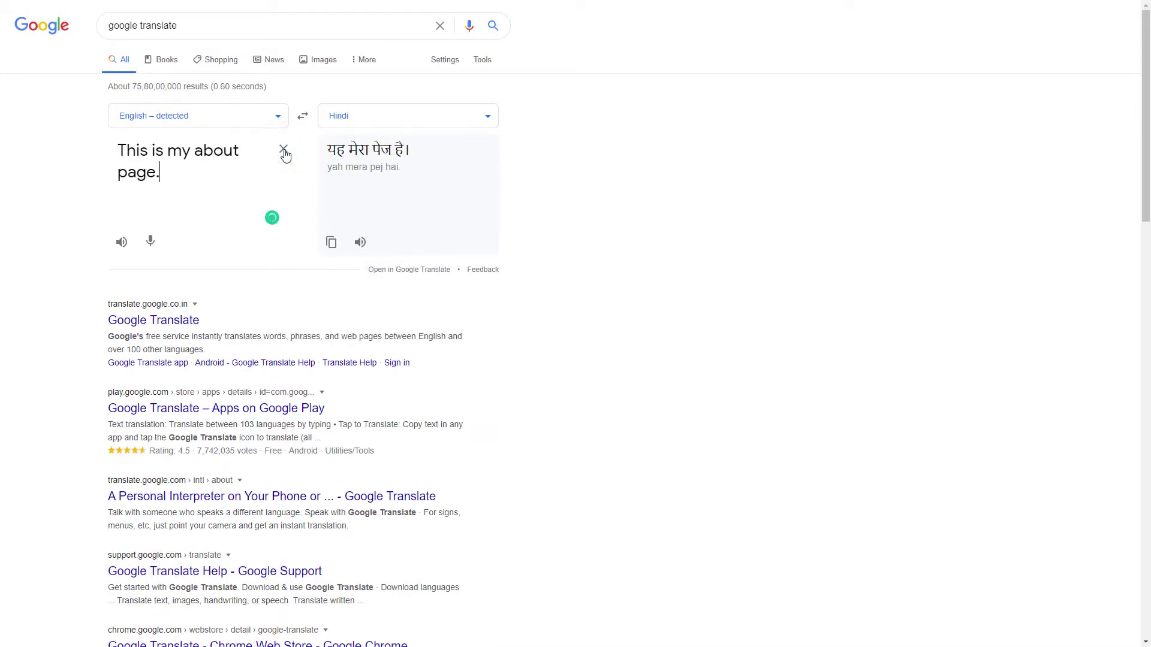
pyautogui.click(331, 243)
# Paste the Hindi sentence into the About body and publish के बारे में.
pyautogui.click(414, 160)
pyautogui.hotkey('ctrl', 'v')
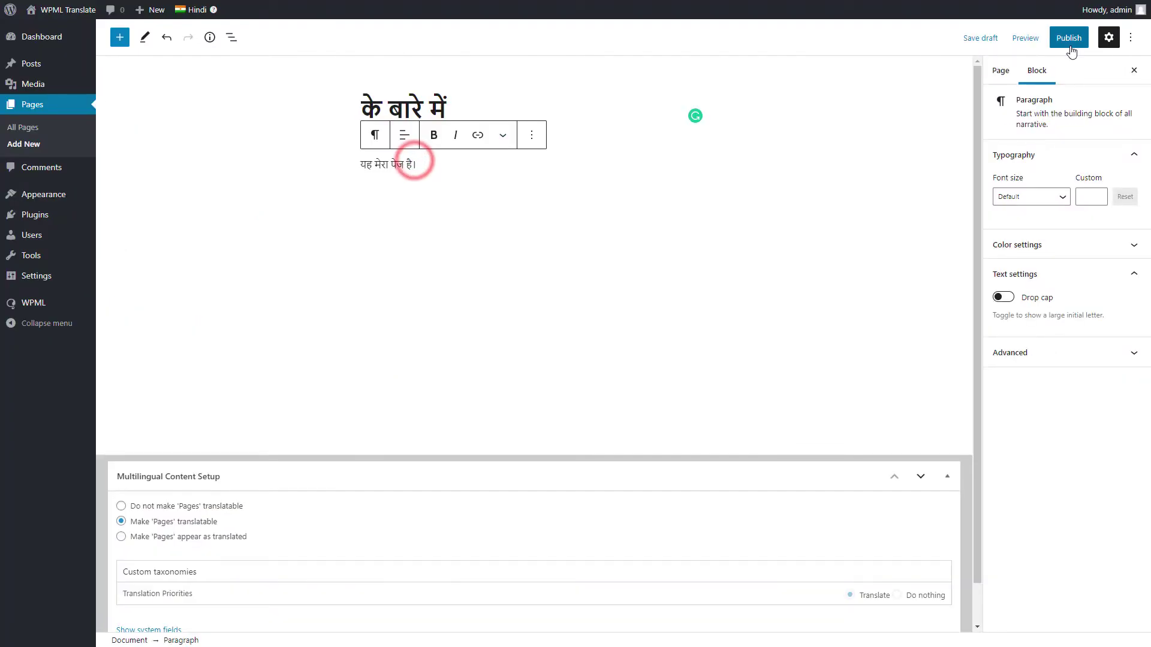
pyautogui.click(1071, 44)
pyautogui.click(1031, 45)
pyautogui.click(23, 127)
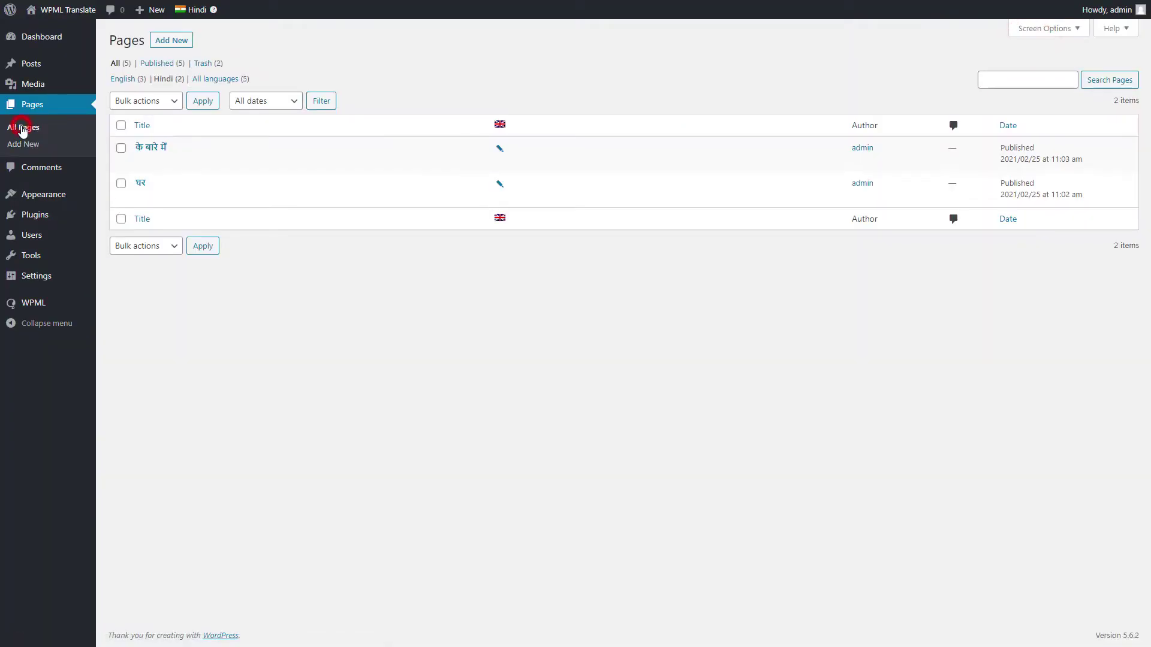
# Open the Hindi Contact translation and paste संपर्क करें as its title.
pyautogui.click(192, 33)
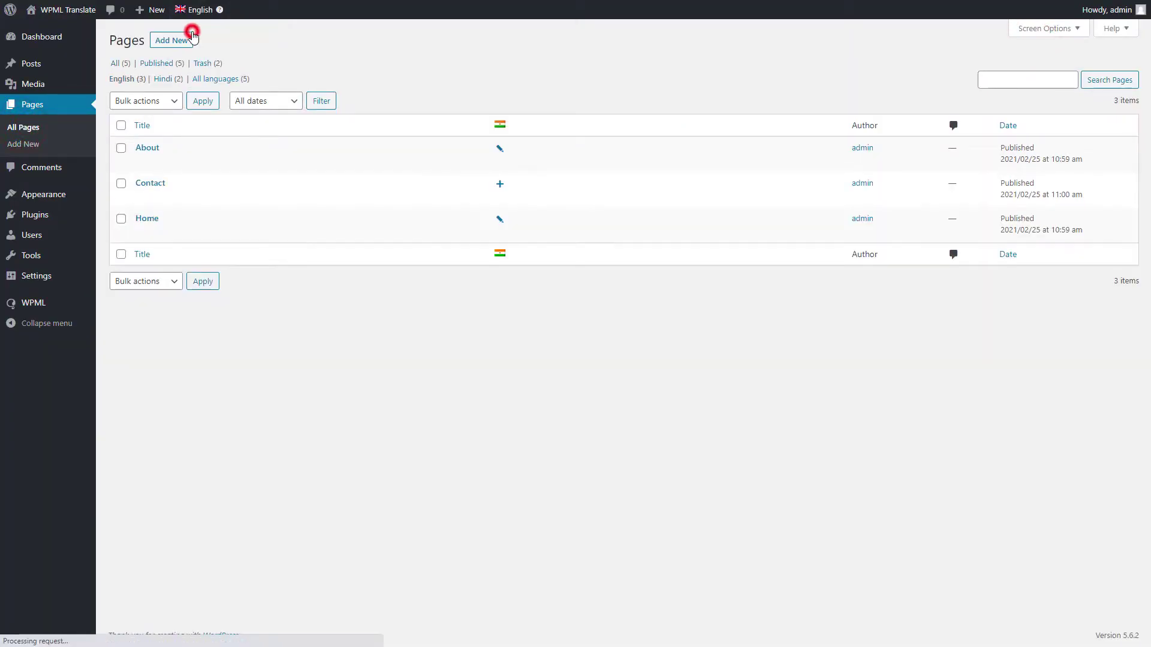
pyautogui.click(501, 187)
pyautogui.hotkey('alt', 'Tab')
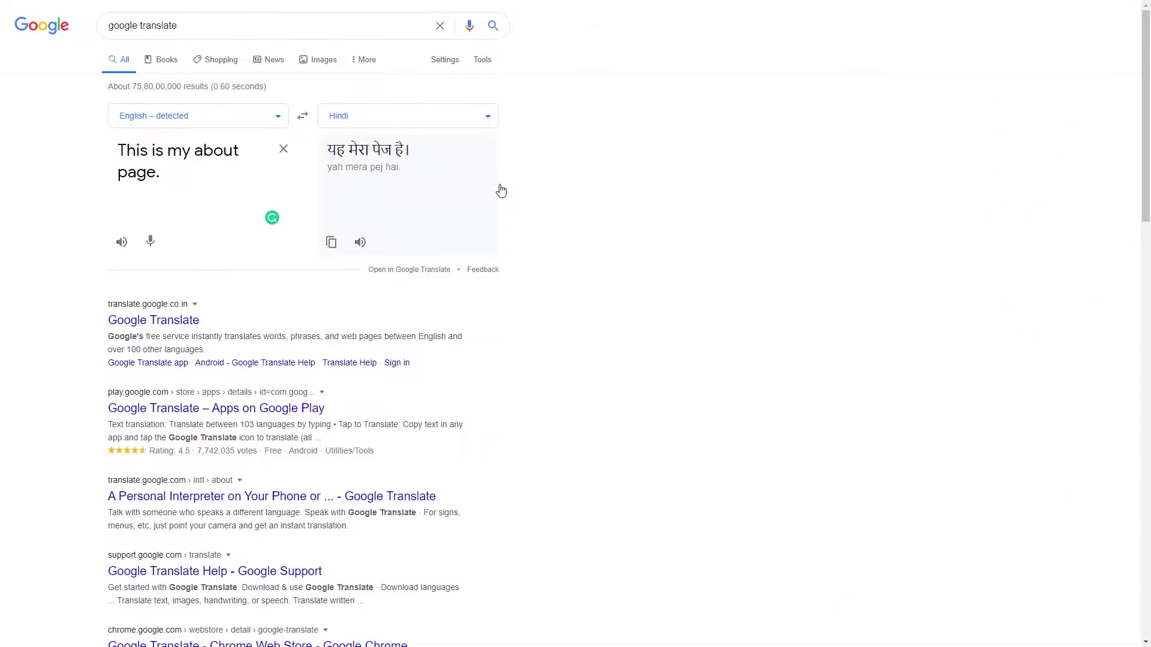
pyautogui.click(287, 153)
pyautogui.write('Contact')
pyautogui.click(329, 223)
pyautogui.hotkey('alt', 'Tab')
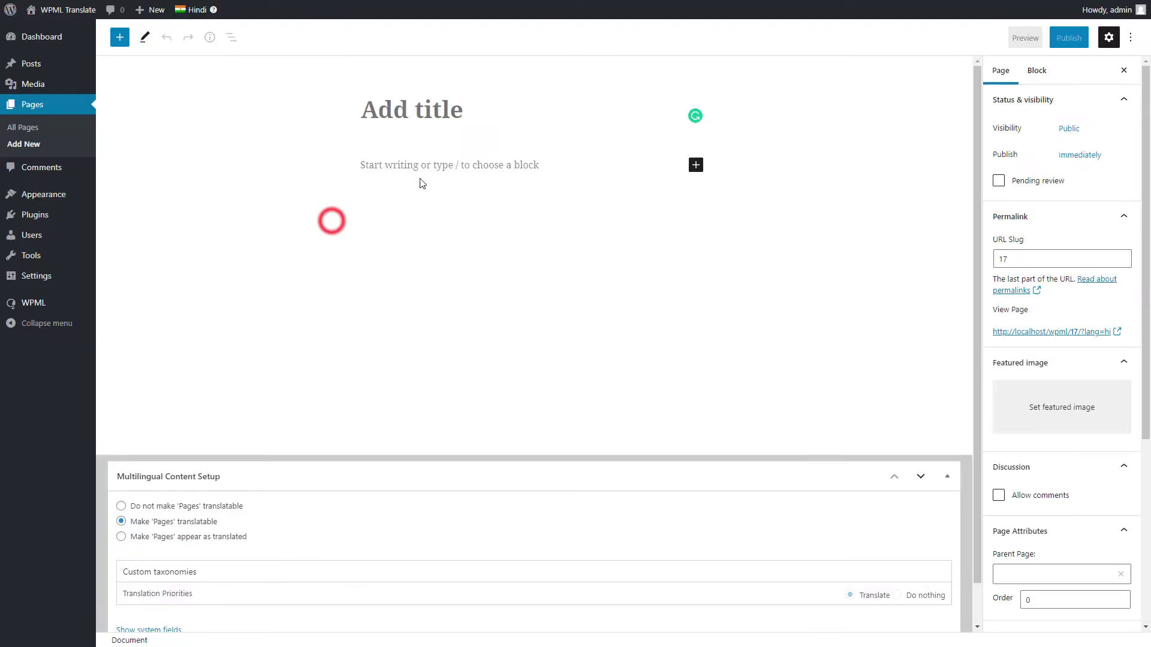
pyautogui.hotkey('ctrl', 'v')
# Paste the translated contact sentence into the Hindi Contact page body.
pyautogui.hotkey('alt', 'Tab')
pyautogui.click(284, 150)
pyautogui.write('This is my')
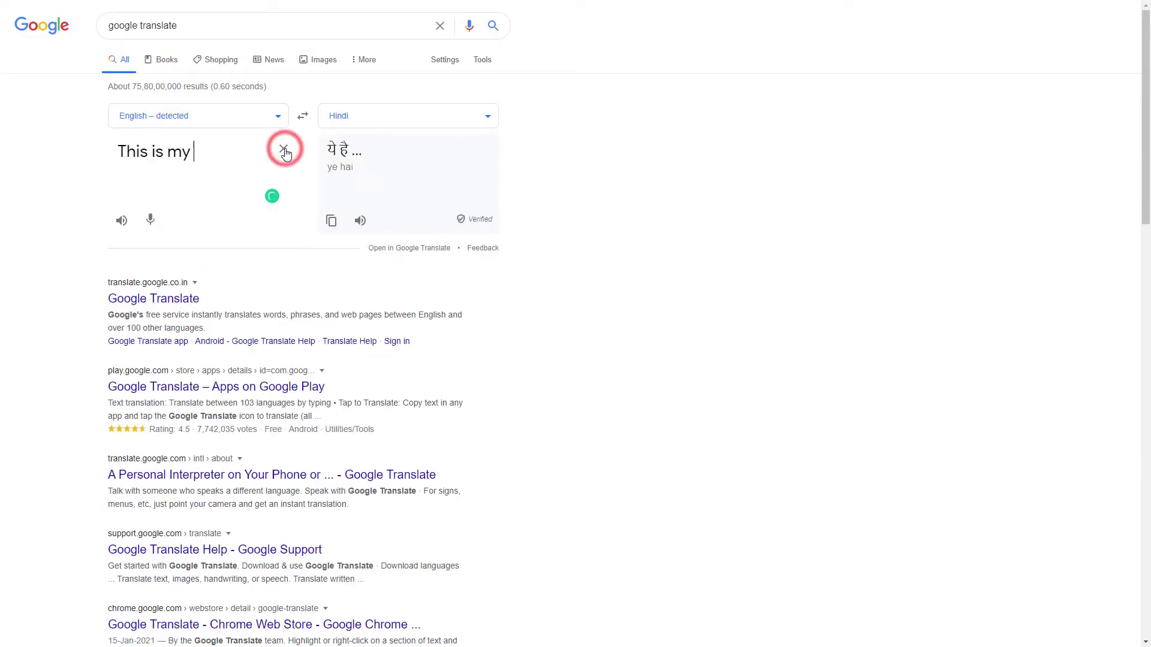
pyautogui.write(' contact page.')
pyautogui.click(331, 243)
pyautogui.hotkey('alt', 'Tab')
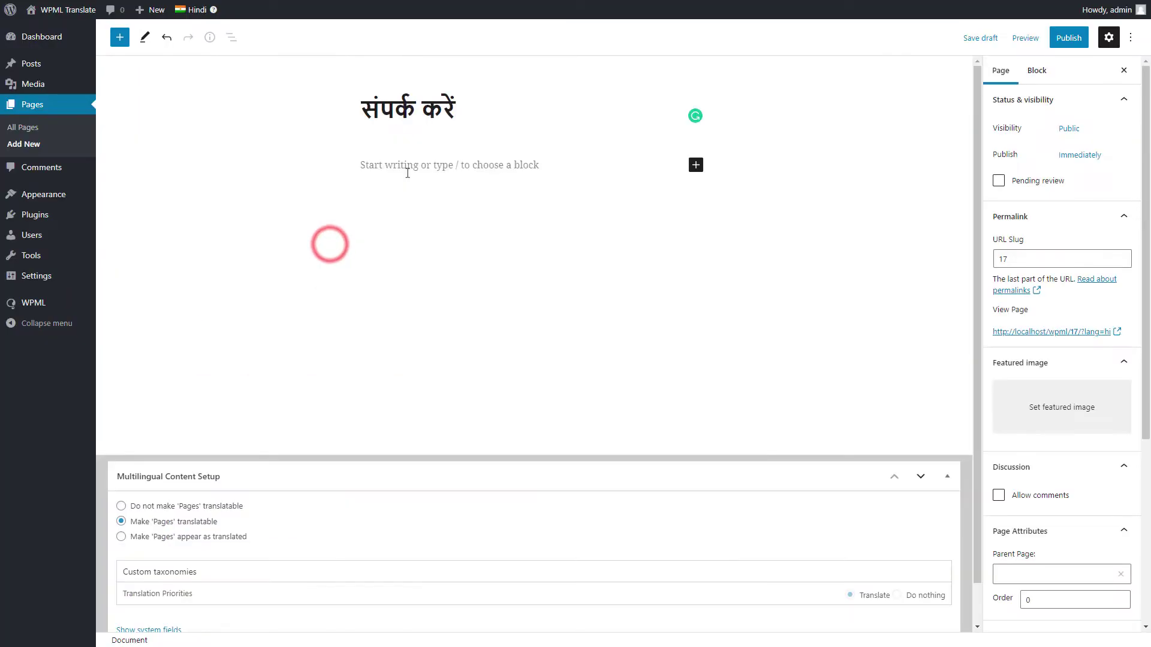
pyautogui.click(413, 168)
pyautogui.hotkey('ctrl', 'v')
# Publish the Hindi Contact page and return to the pages list.
pyautogui.click(1067, 40)
pyautogui.click(1030, 42)
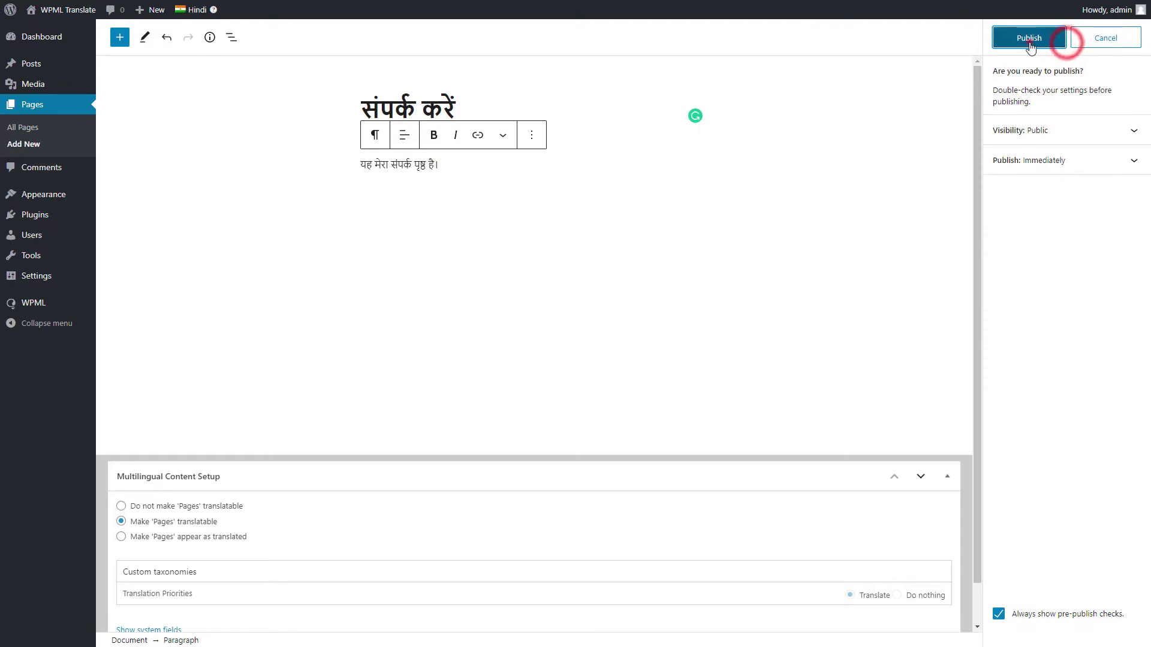
pyautogui.click(23, 129)
pyautogui.click(187, 40)
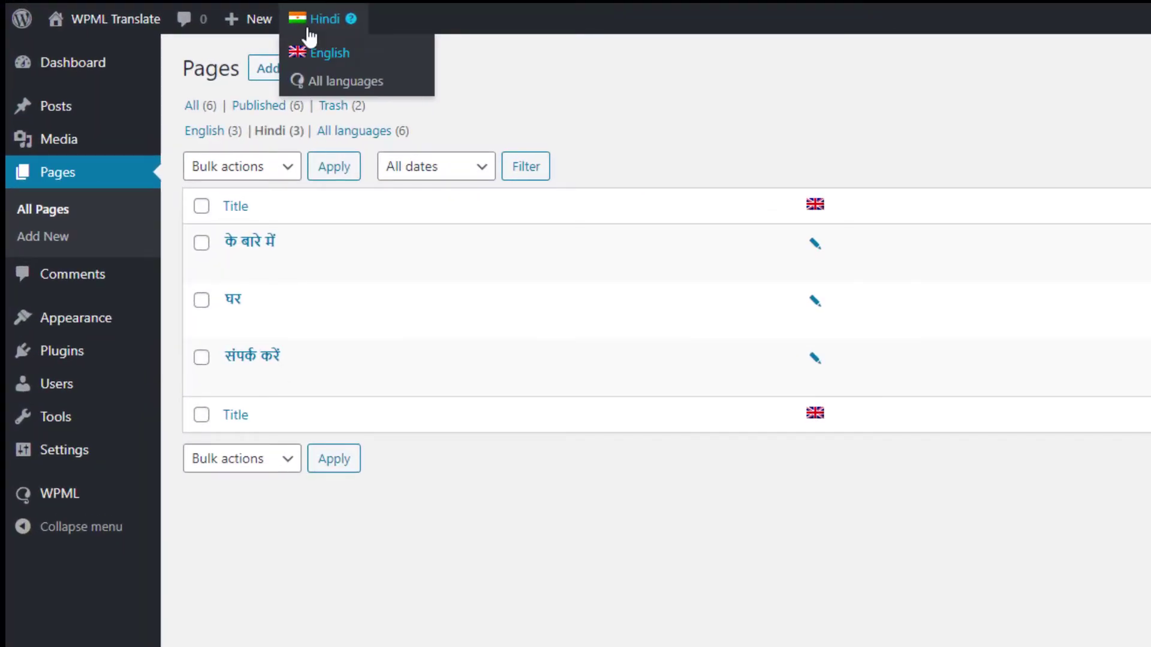
pyautogui.click(316, 57)
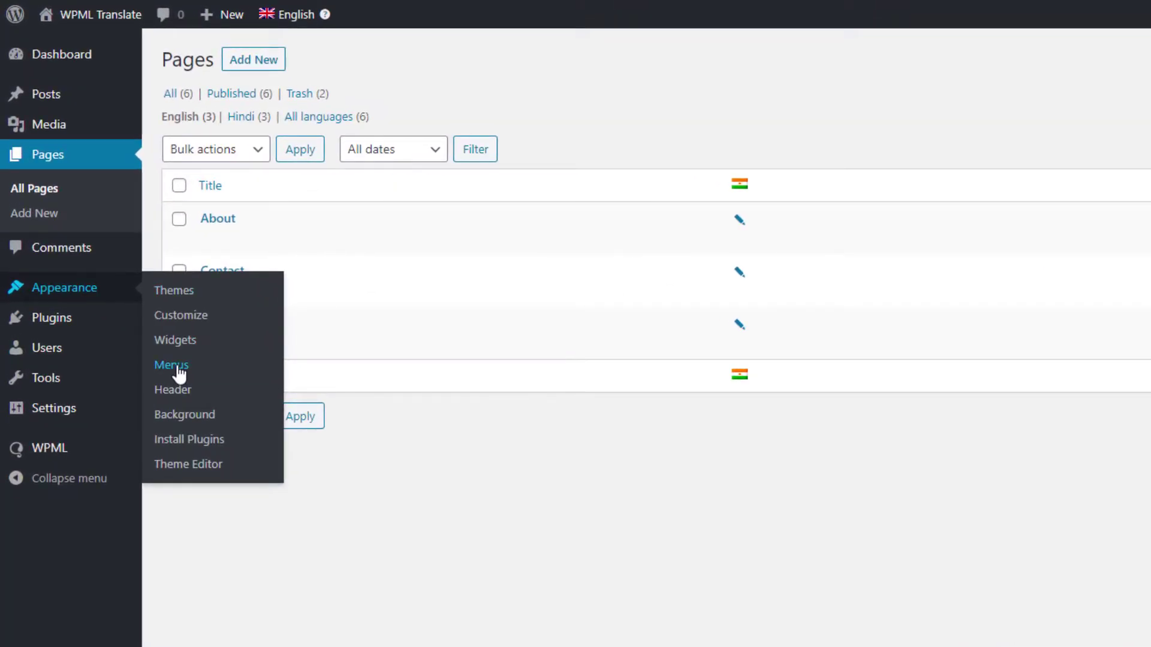
# Create a new menu named My English Menu with English as its language.
pyautogui.click(172, 366)
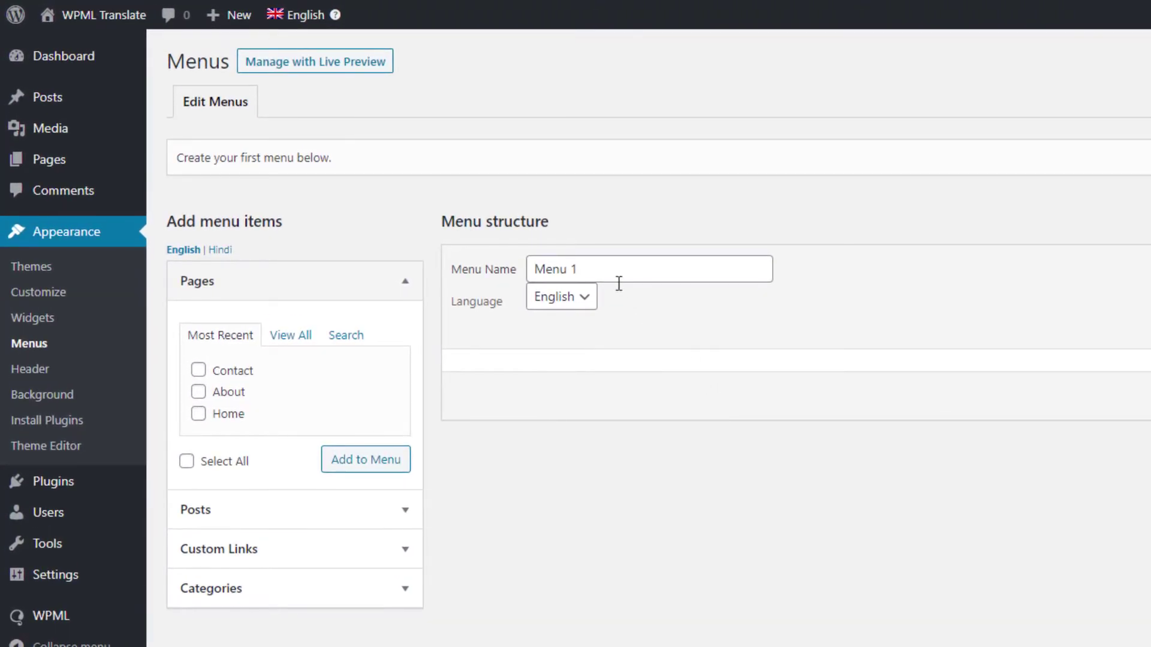
pyautogui.tripleClick(598, 267)
pyautogui.write('My')
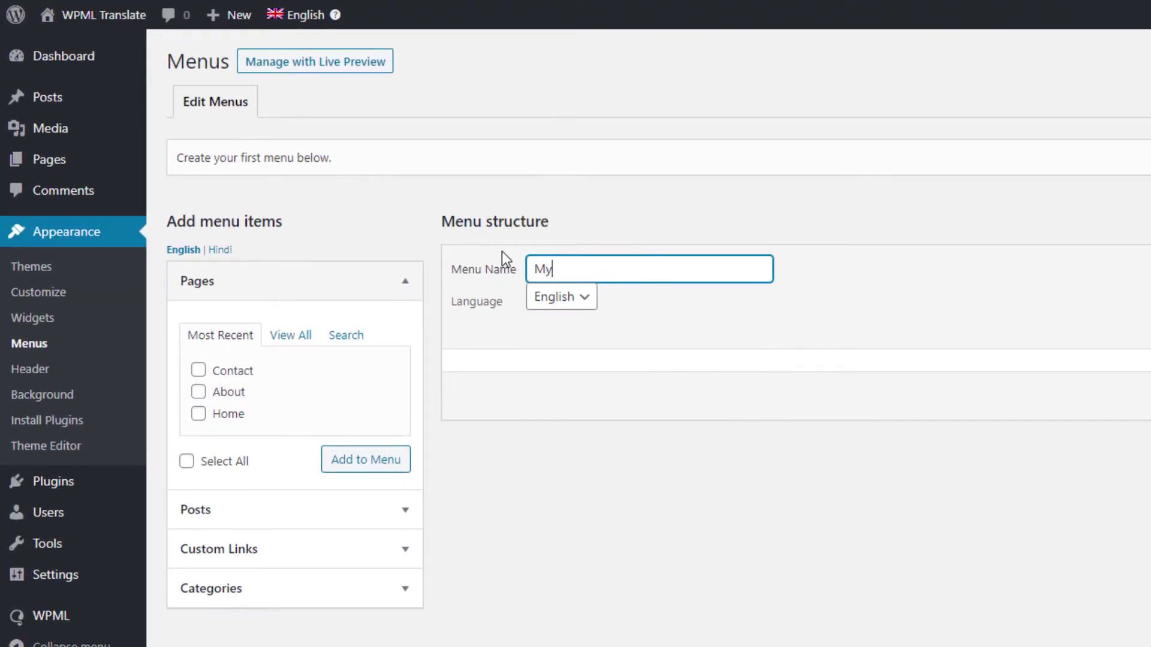
pyautogui.write(' English ')
pyautogui.write('Menu')
pyautogui.click(548, 298)
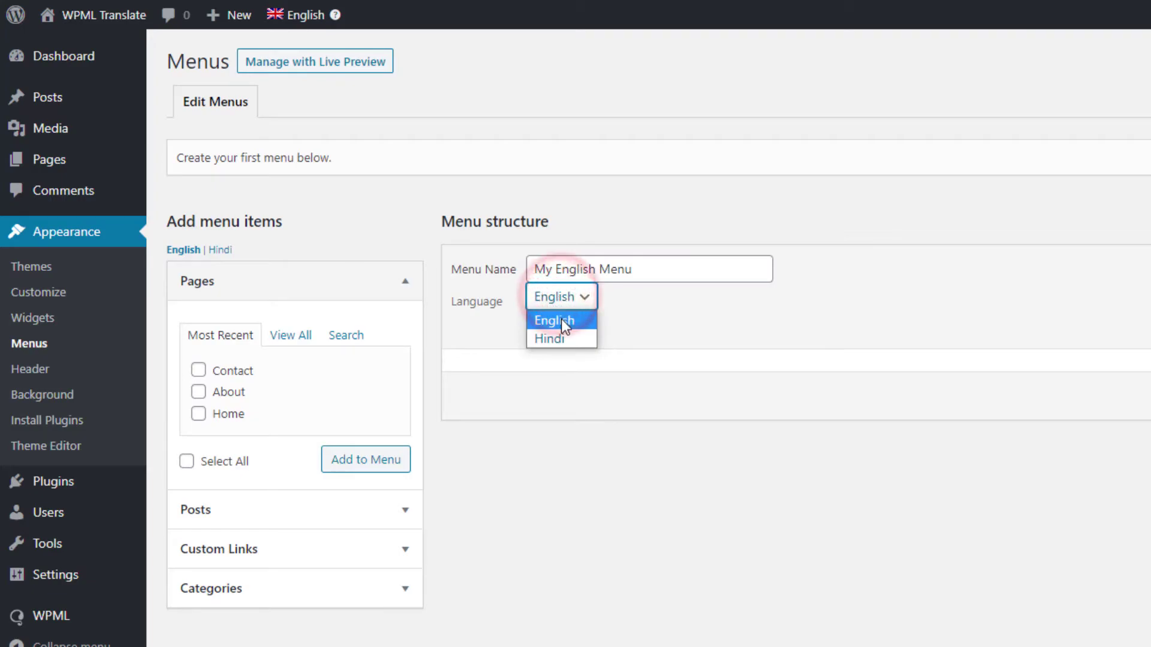
pyautogui.click(562, 319)
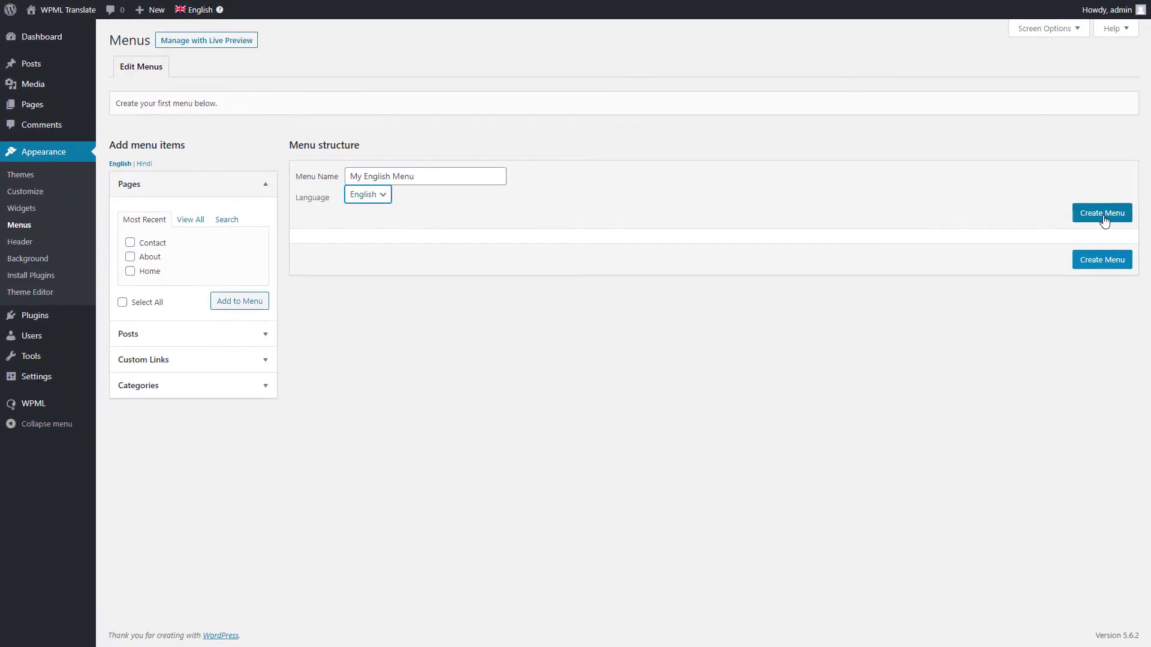
pyautogui.click(1105, 216)
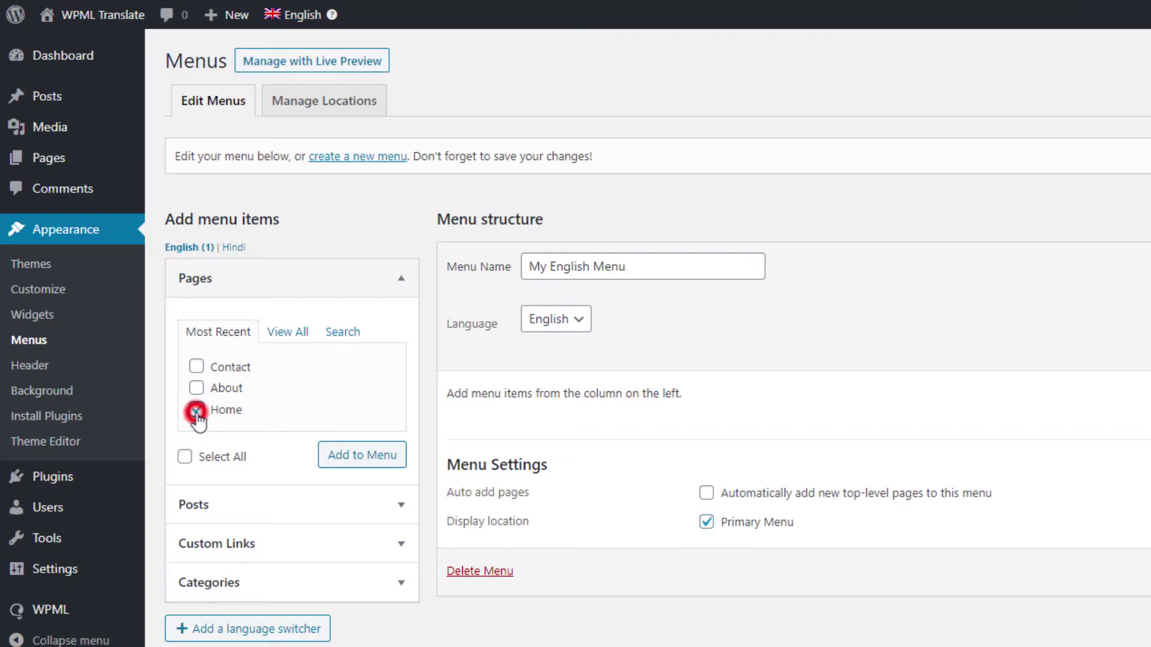
# Add the Home, About and Contact pages to My English Menu.
pyautogui.click(354, 456)
pyautogui.click(194, 389)
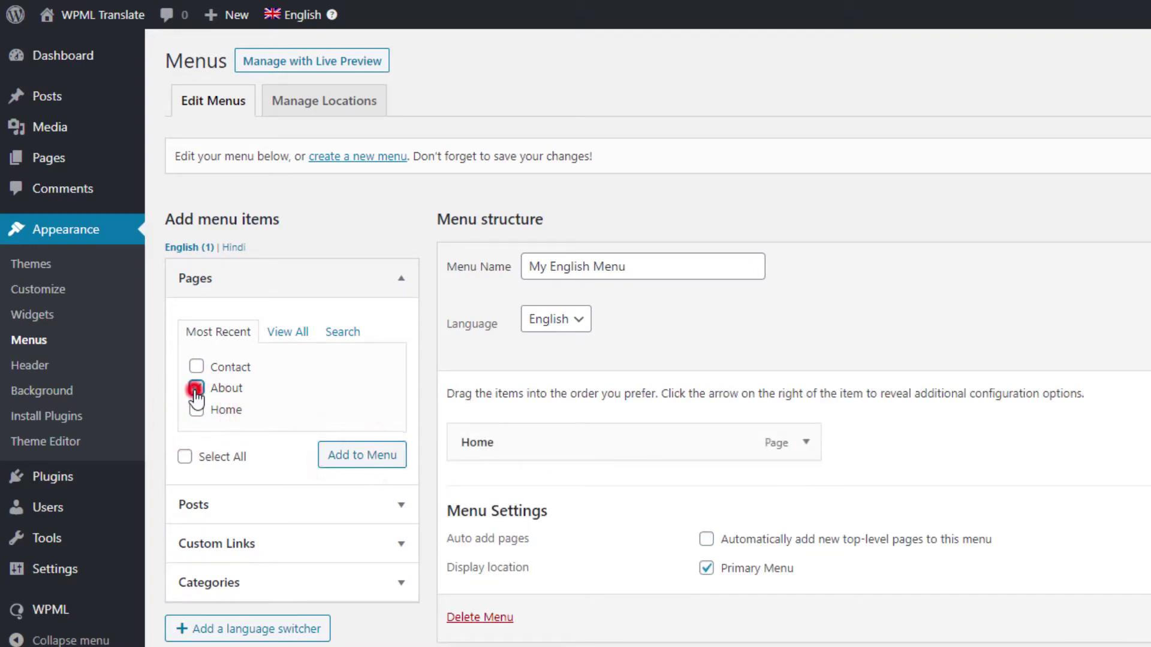
pyautogui.click(333, 458)
pyautogui.click(196, 366)
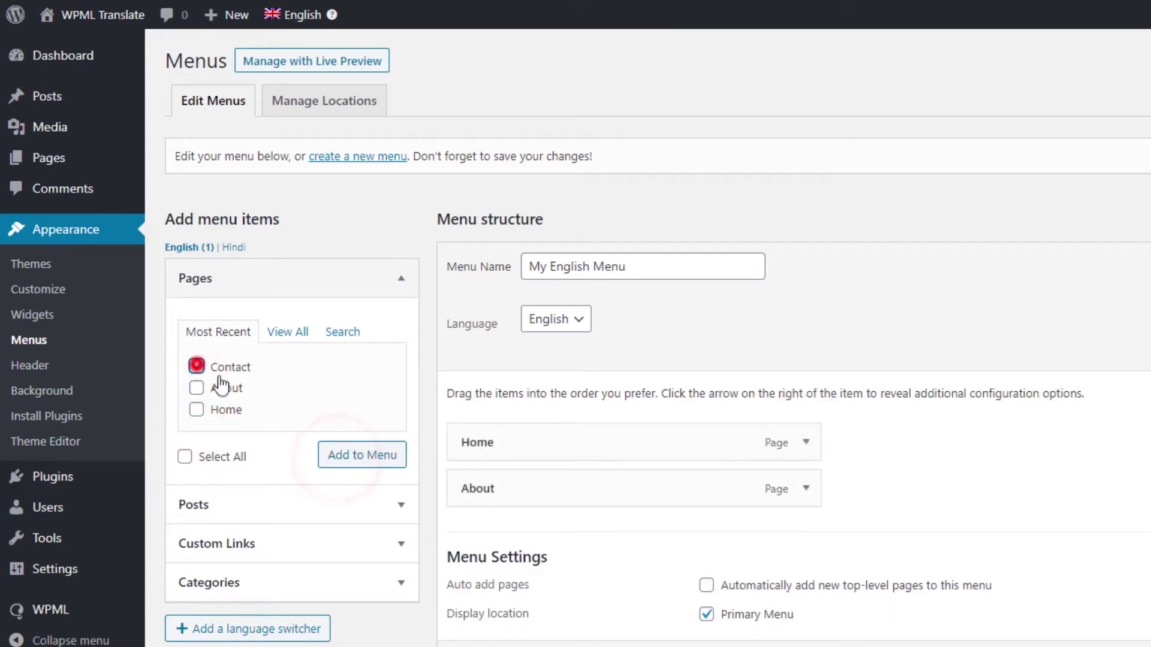
pyautogui.click(369, 461)
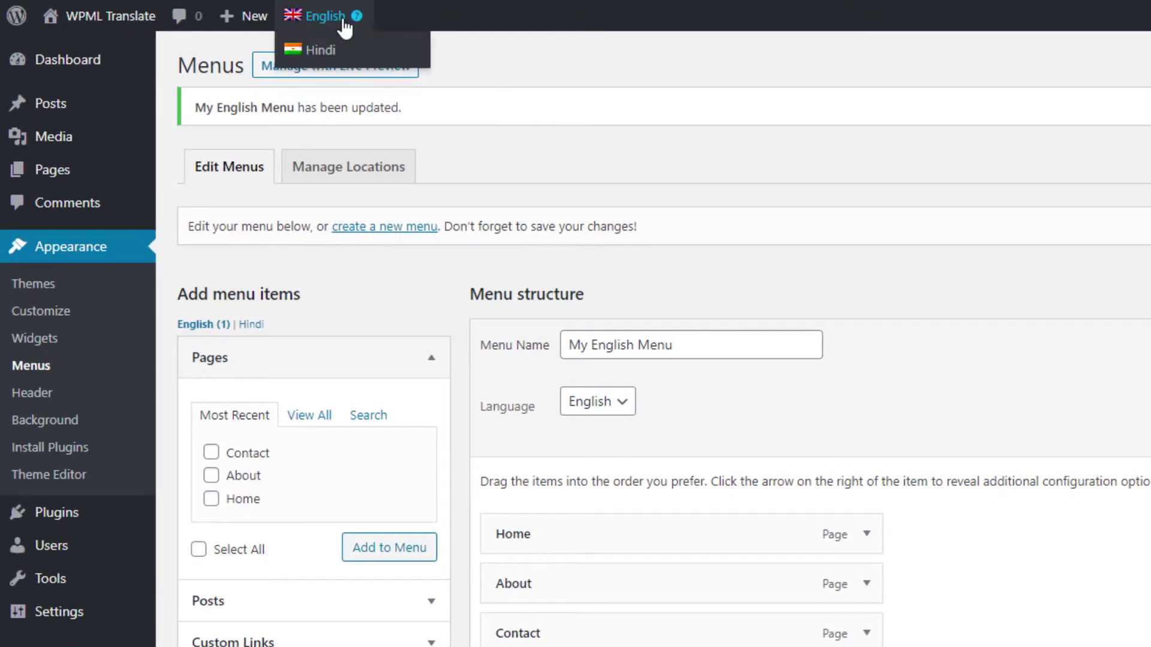
# Switch admin content to Hindi and create the menu Menu For Hindi Website.
pyautogui.click(317, 47)
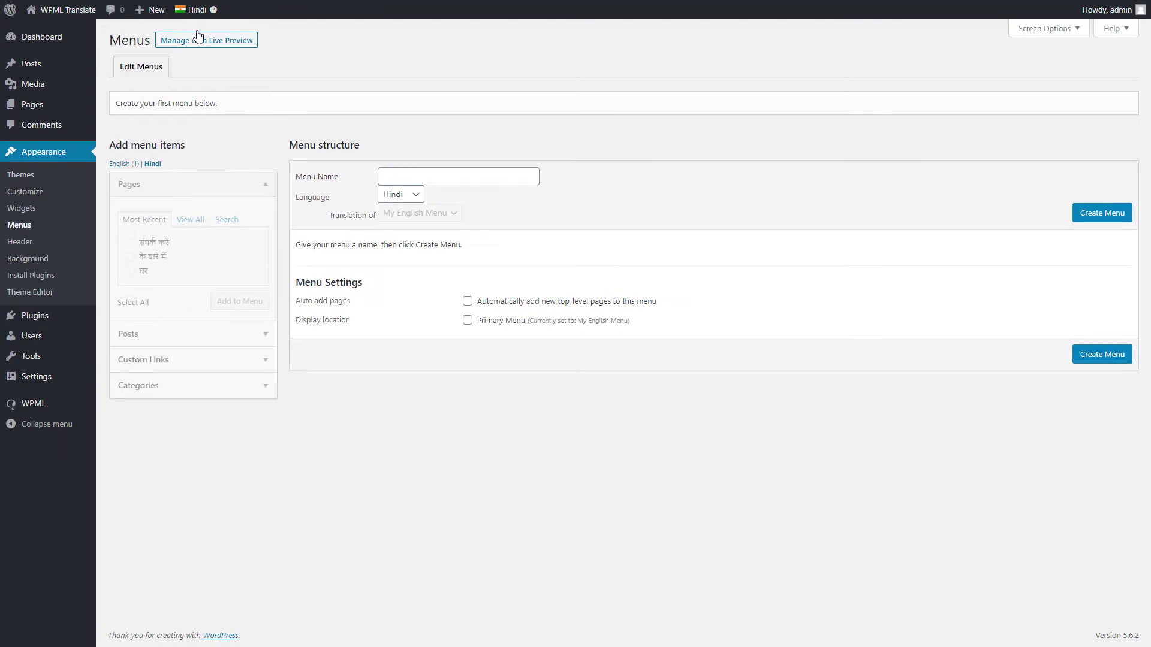
pyautogui.click(441, 178)
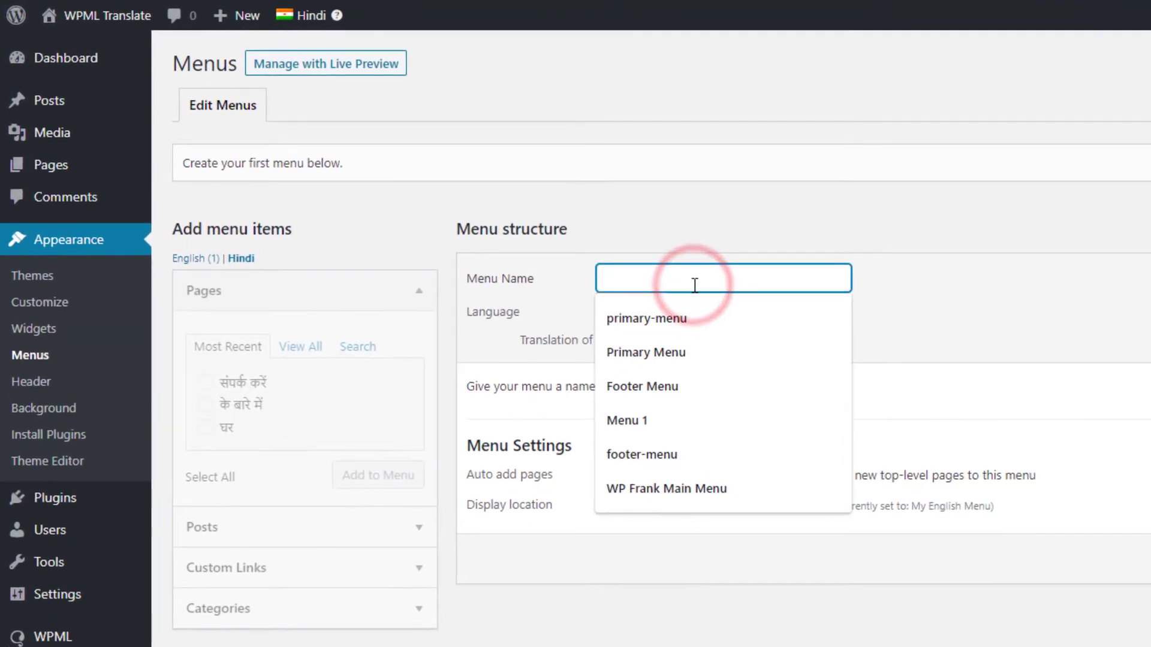
pyautogui.write('Menu F')
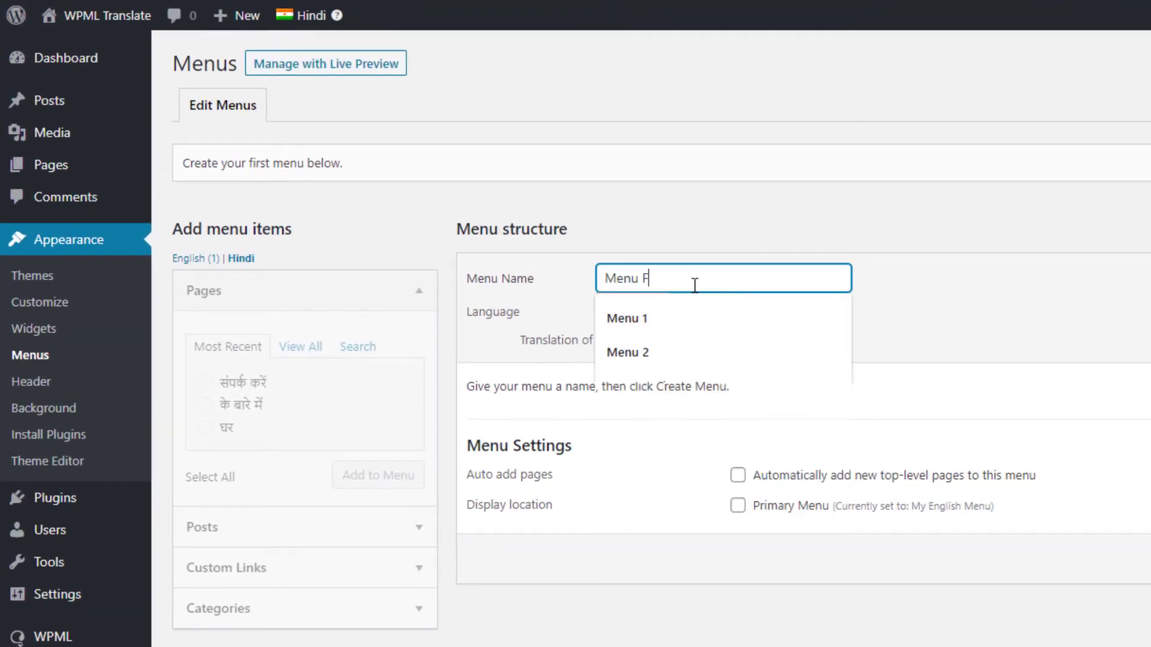
pyautogui.write('or English Website')
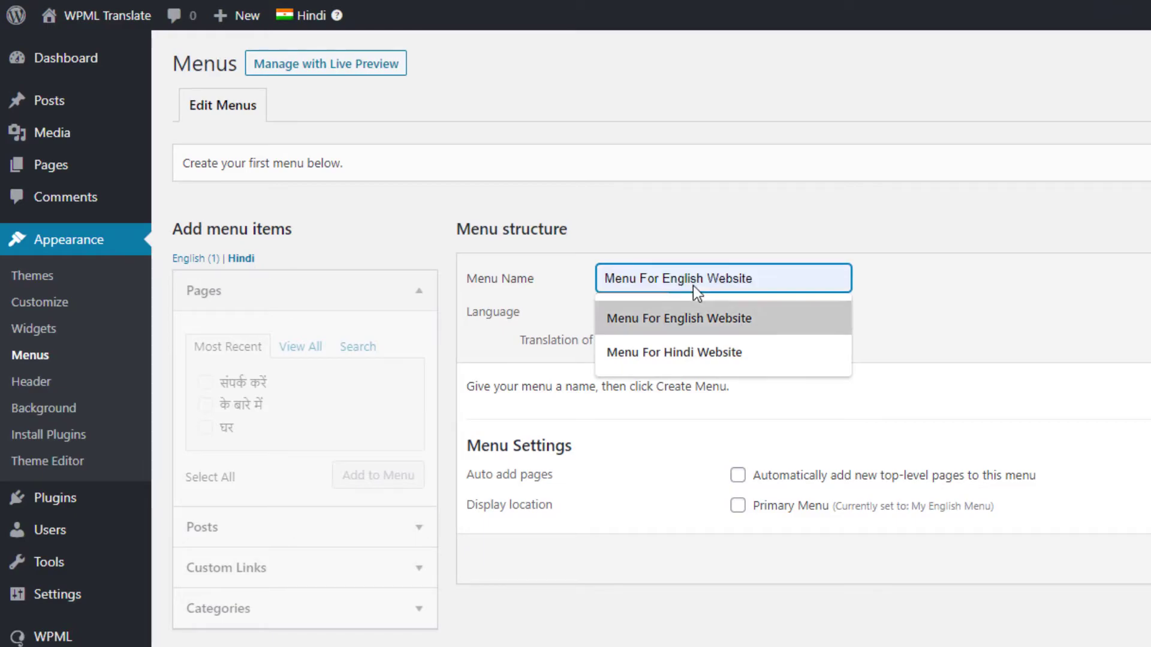
pyautogui.click(699, 350)
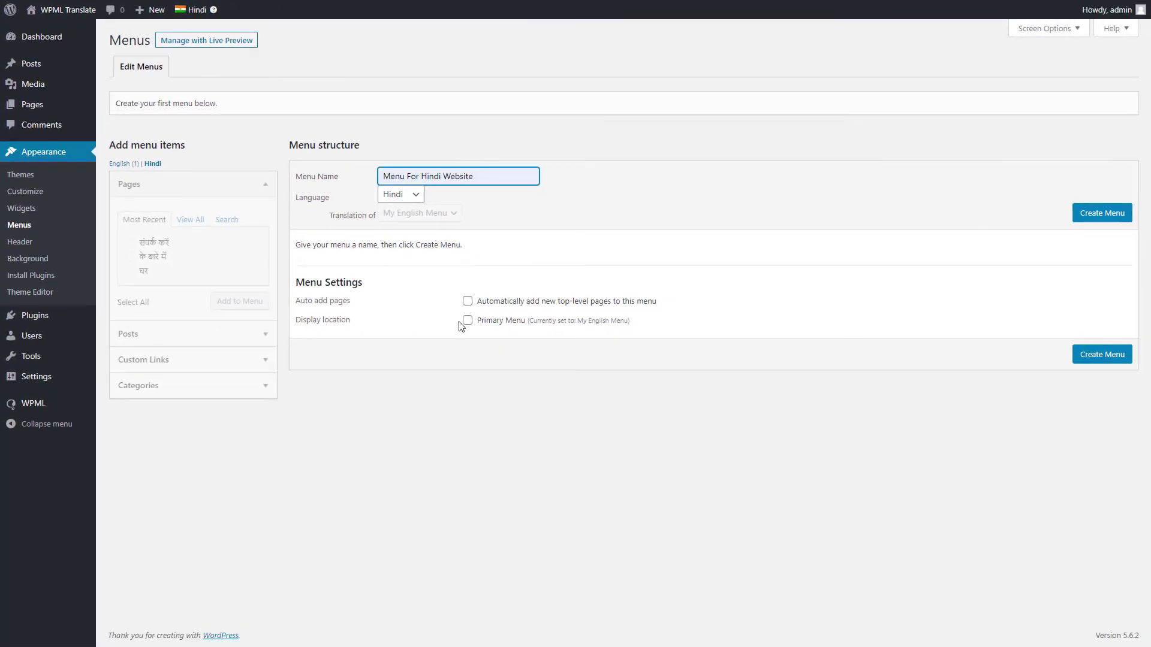
pyautogui.click(1103, 214)
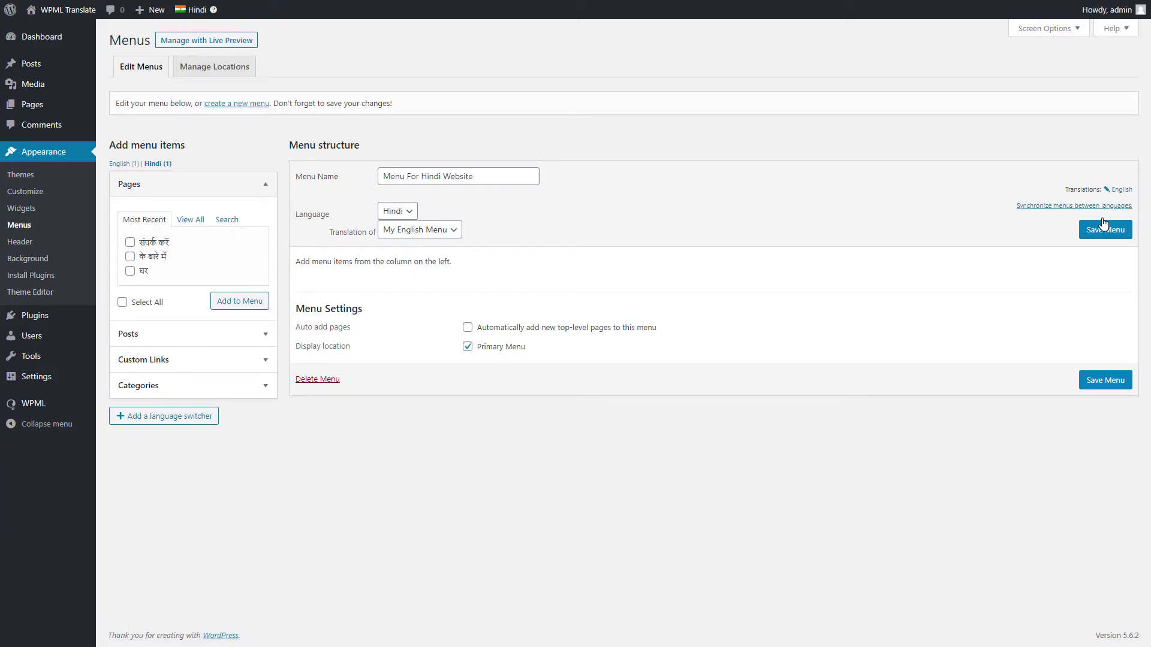
# Add घर, के बारे में and संपर्क करें to the Hindi menu, then check the English menu.
pyautogui.click(130, 271)
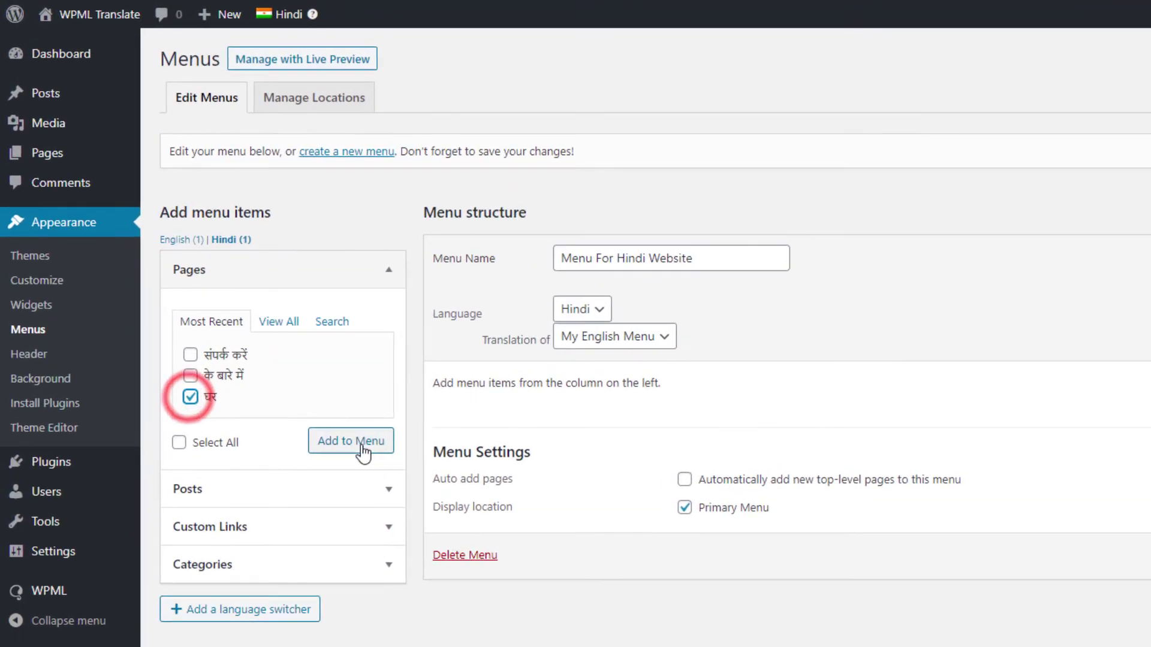
pyautogui.click(351, 440)
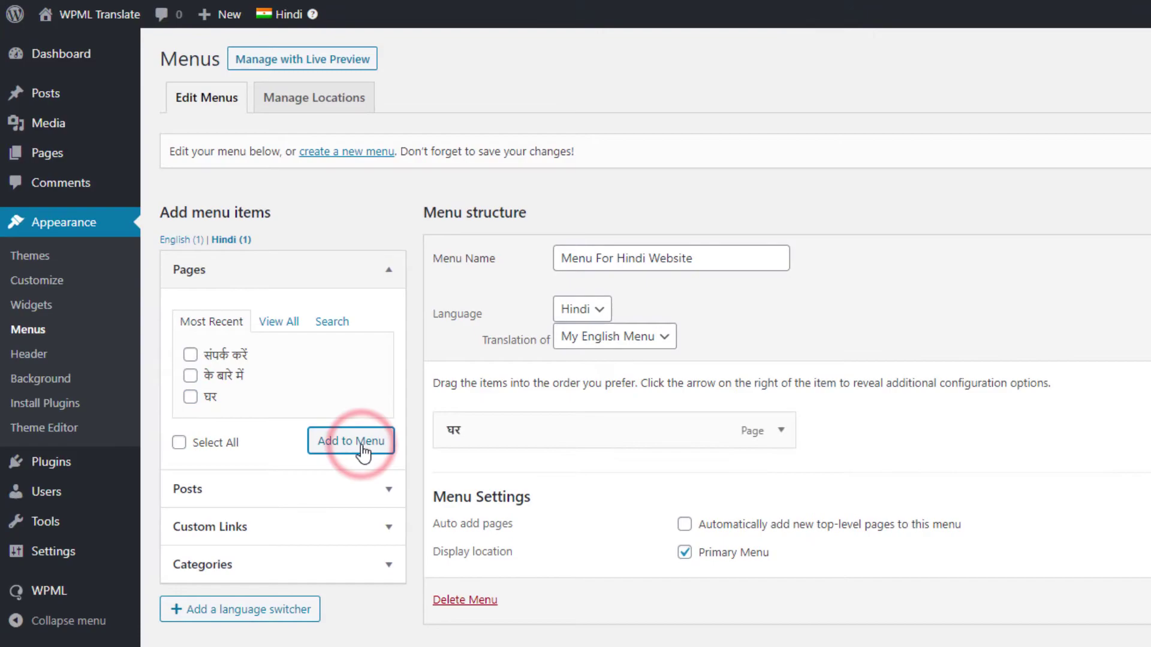
pyautogui.click(191, 378)
pyautogui.click(350, 450)
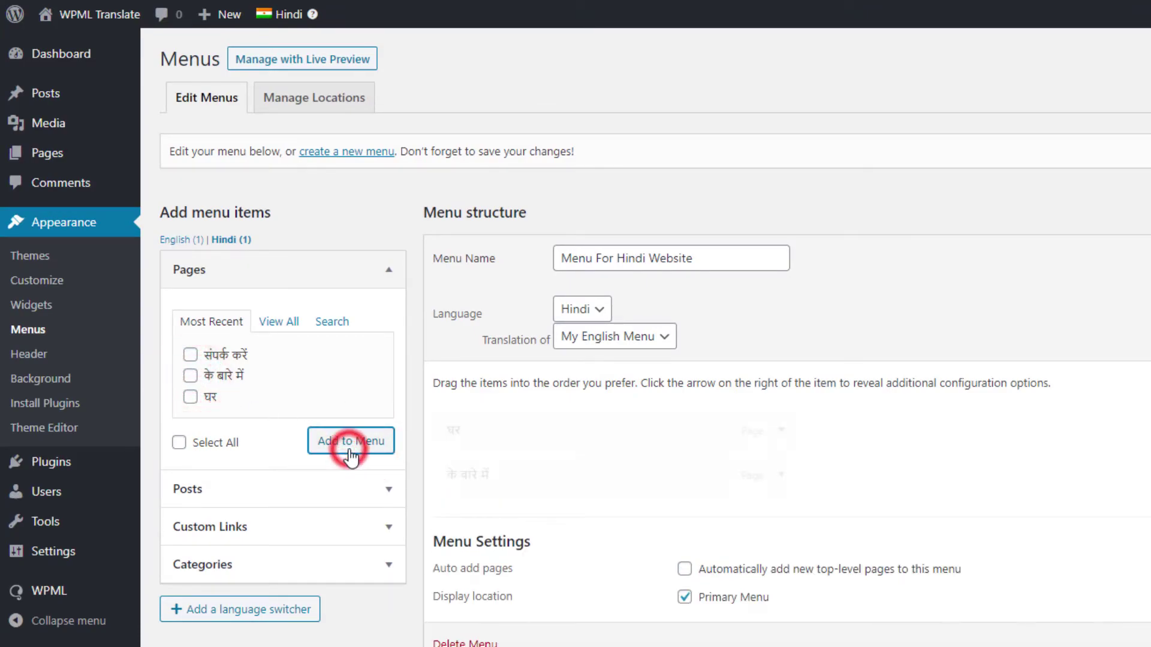
pyautogui.click(191, 357)
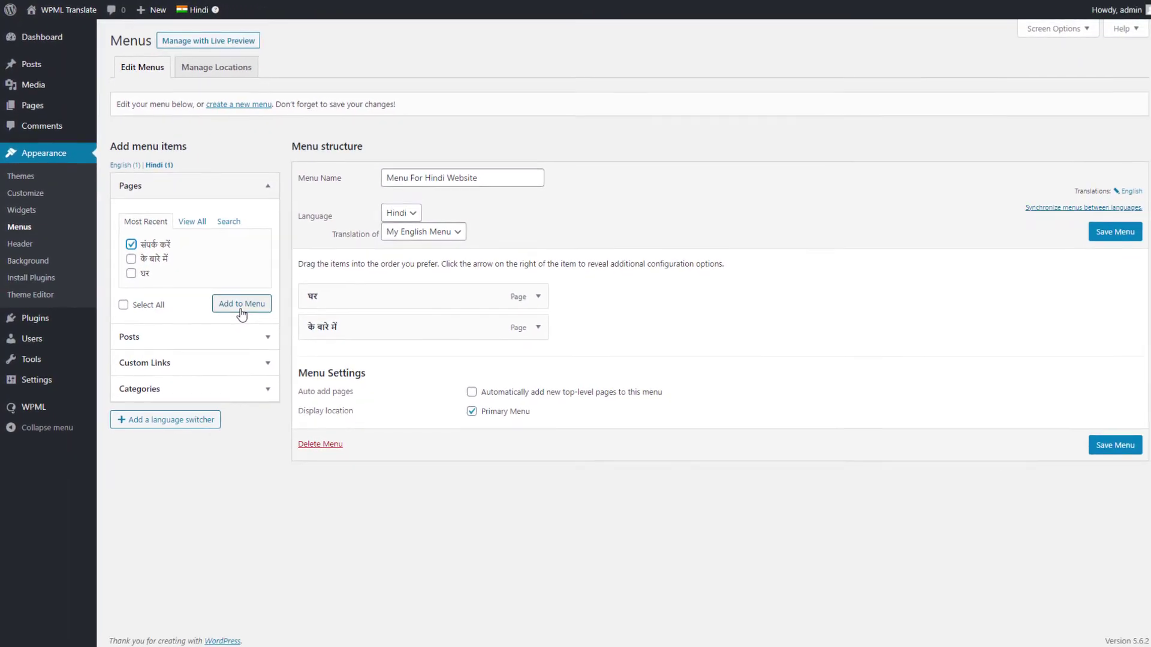
pyautogui.click(240, 312)
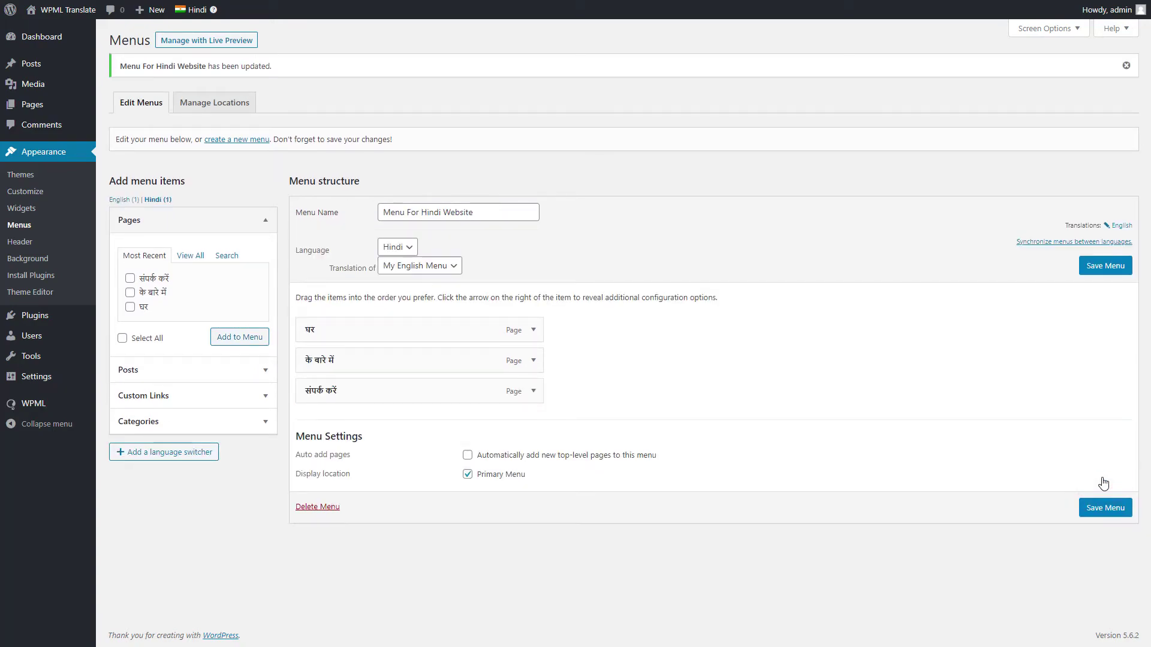
pyautogui.moveTo(196, 10)
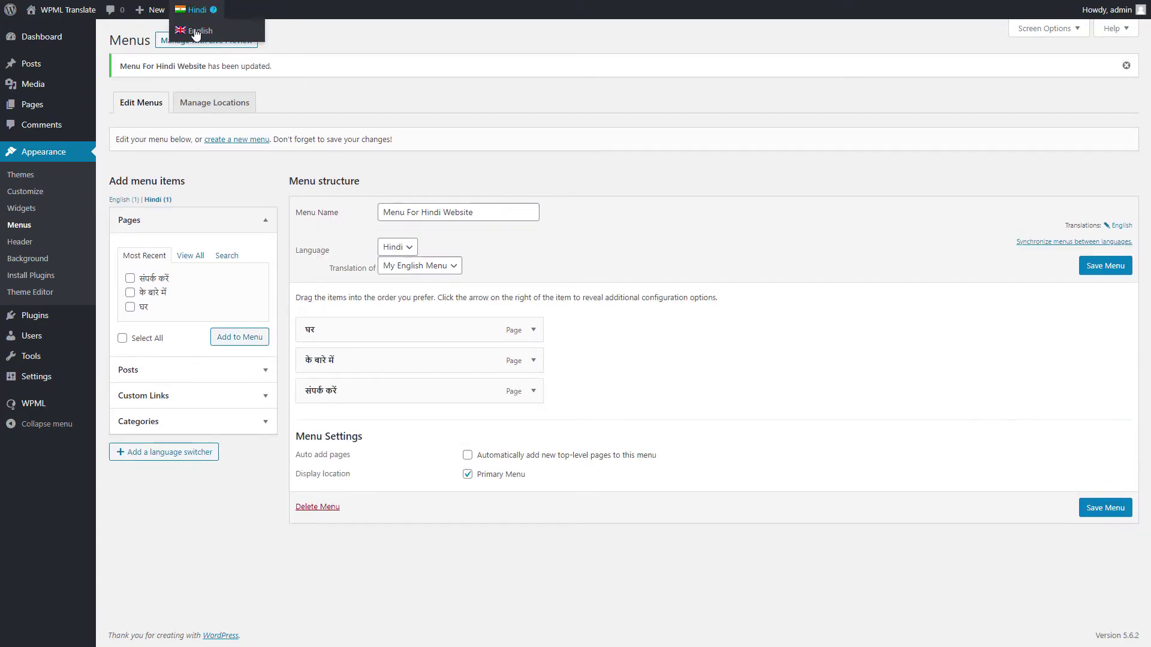
pyautogui.click(196, 31)
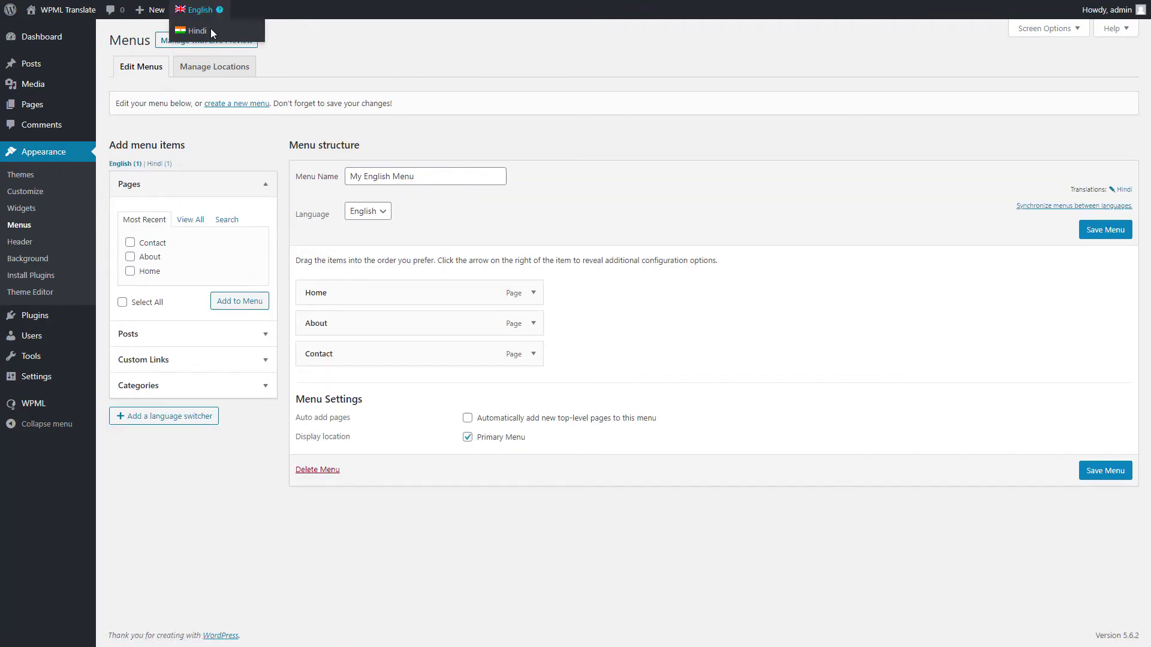
pyautogui.click(192, 30)
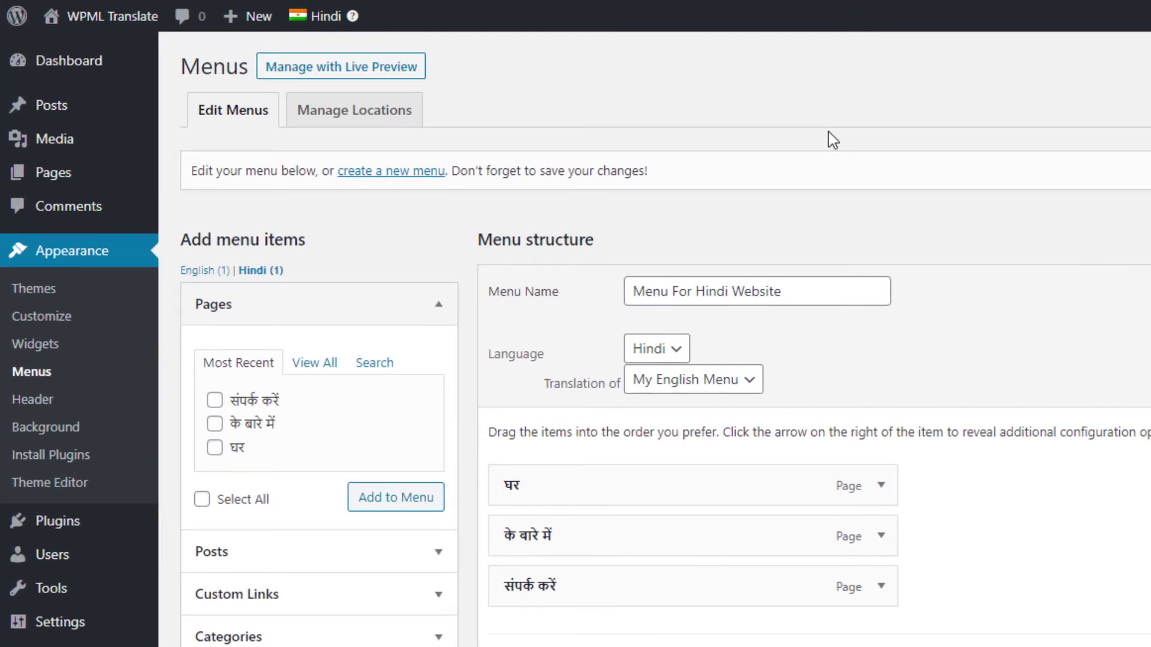
pyautogui.moveTo(112, 17)
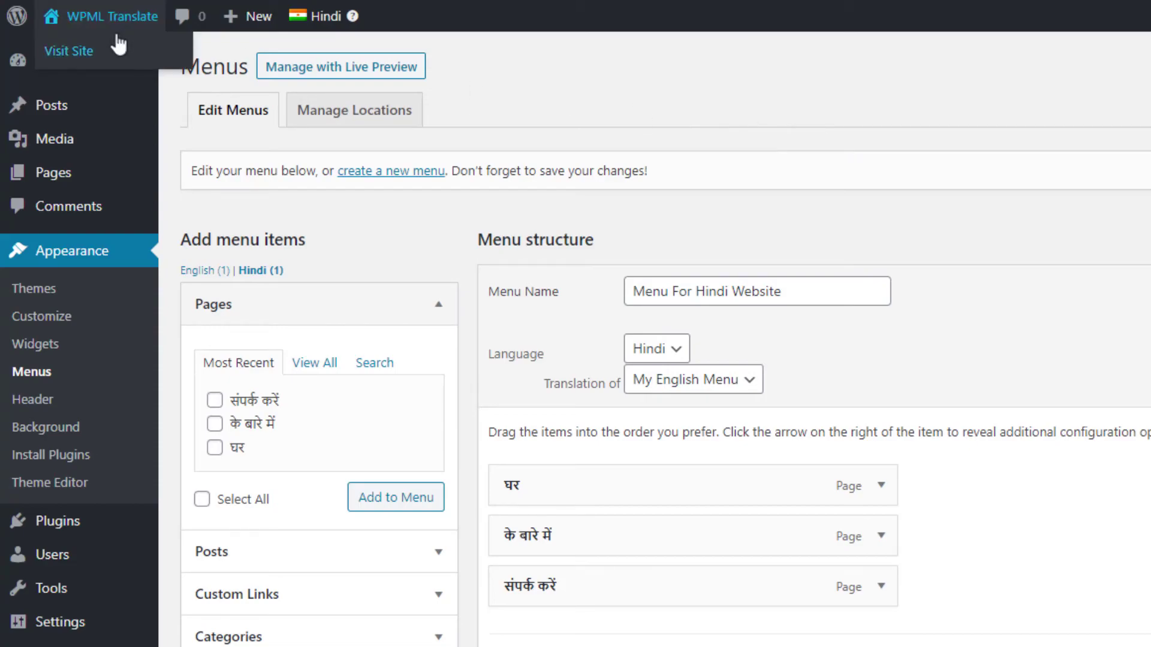
# Visit the live site, switch the footer language to English, and open the English Contact page.
pyautogui.click(70, 52)
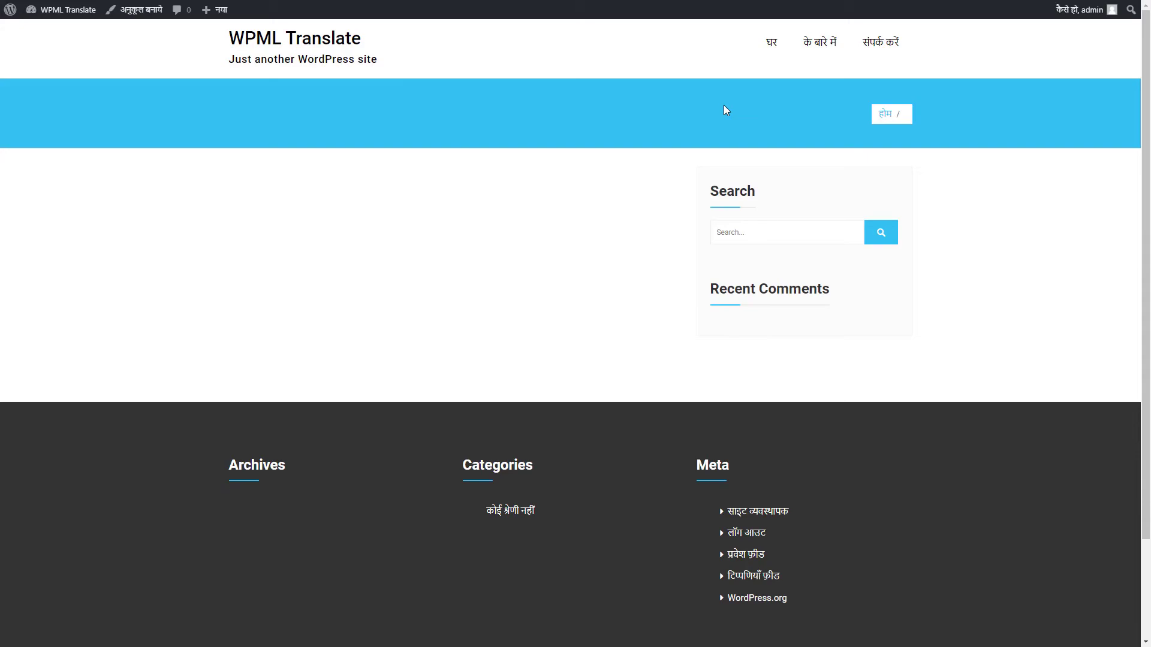
pyautogui.scroll(-3, 1132, 102)
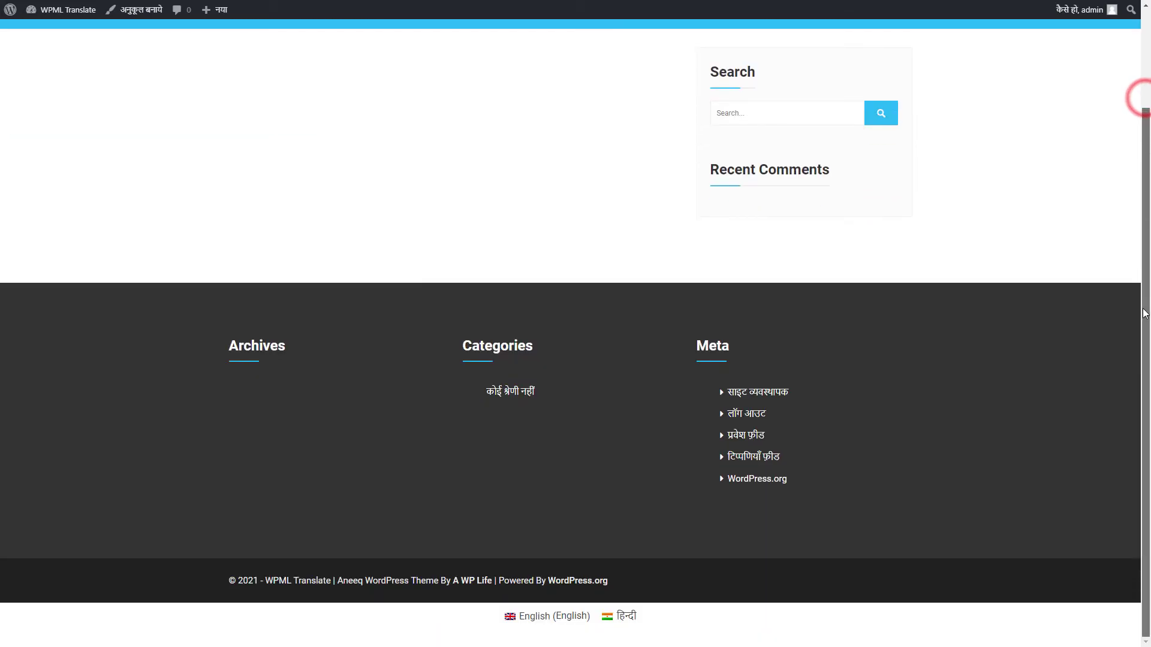
pyautogui.click(546, 619)
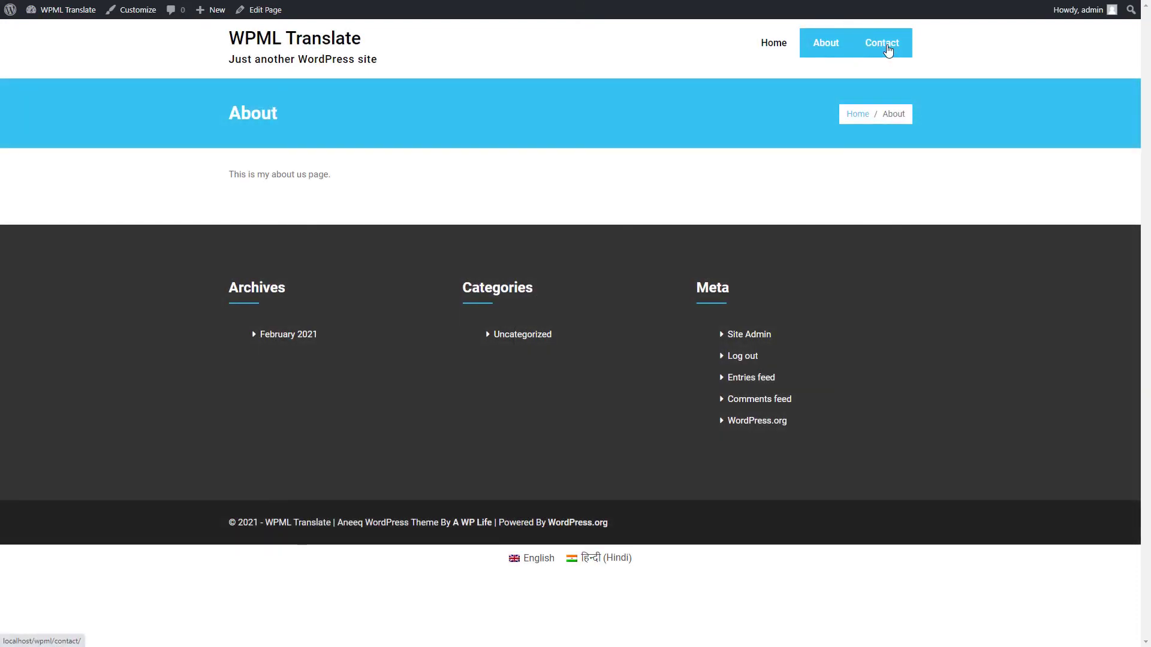
pyautogui.click(887, 49)
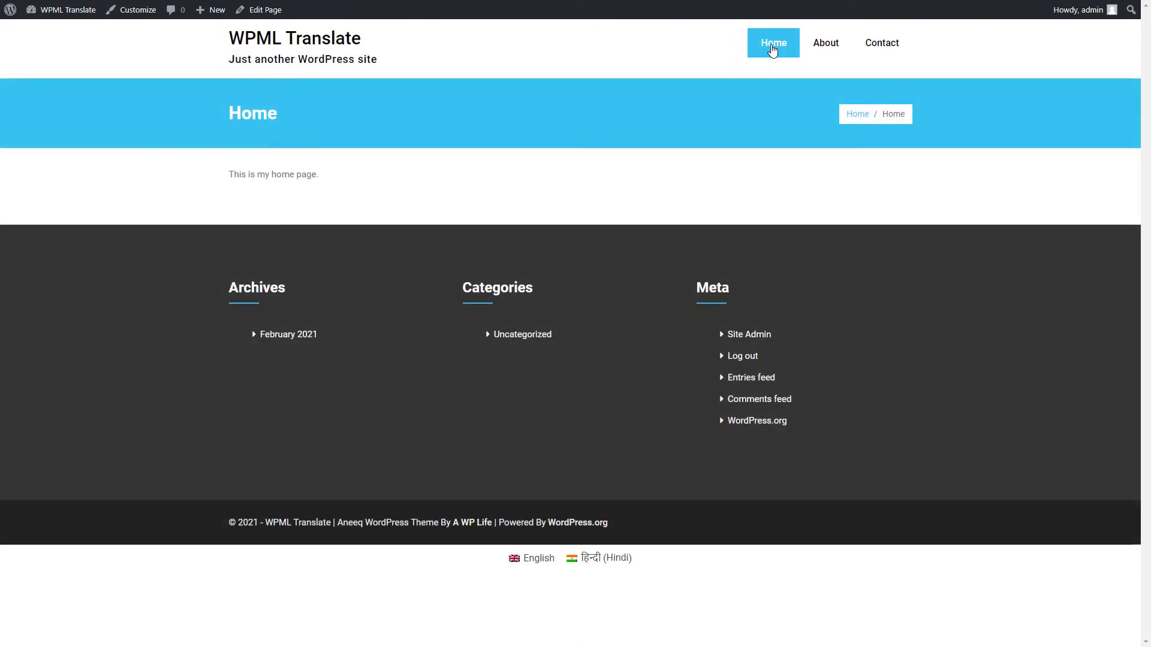
# View the Hindi site's के बारे में and संपर्क करें pages, then toggle Contact between English and हिन्दी.
pyautogui.click(593, 561)
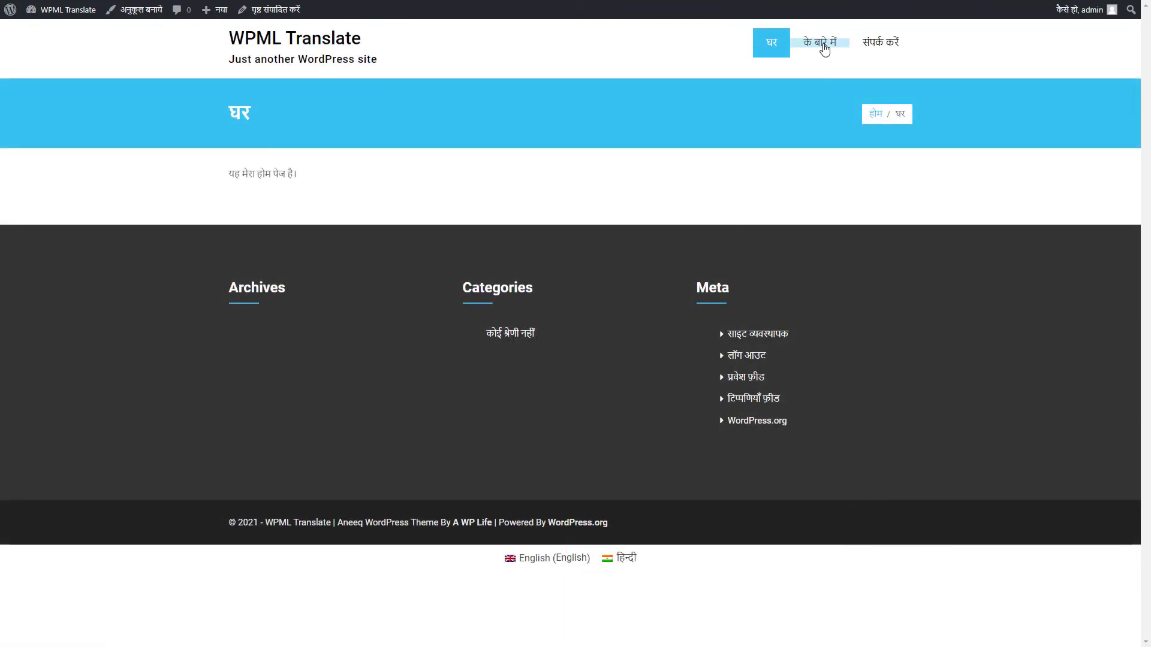
pyautogui.click(823, 47)
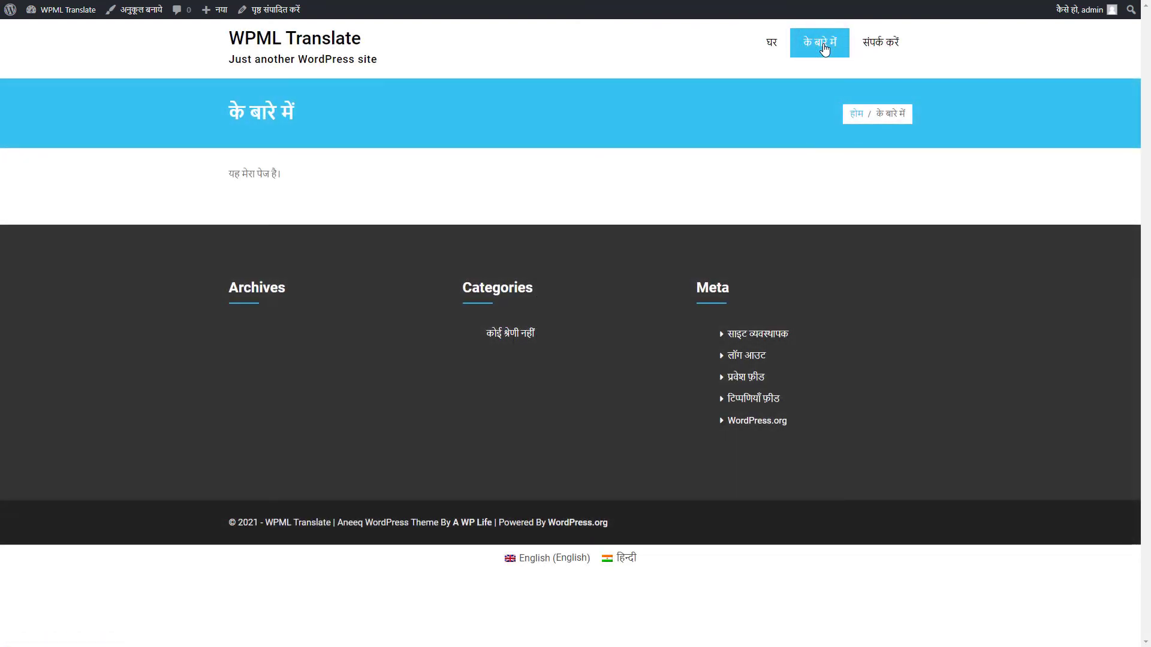
pyautogui.click(880, 45)
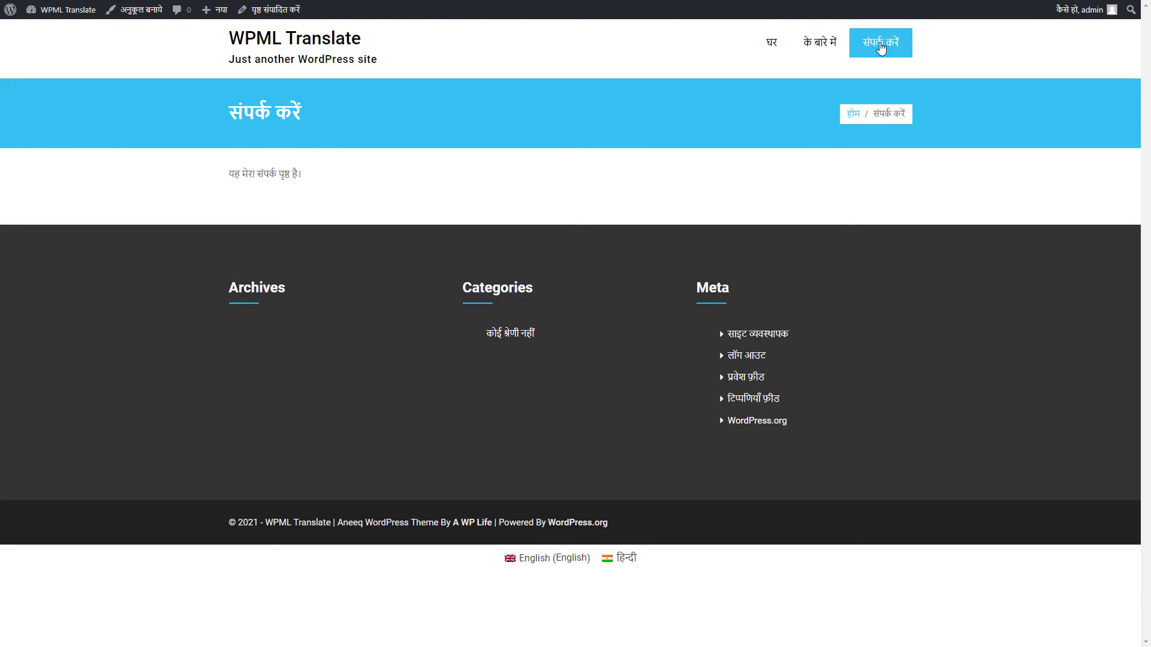
pyautogui.click(545, 558)
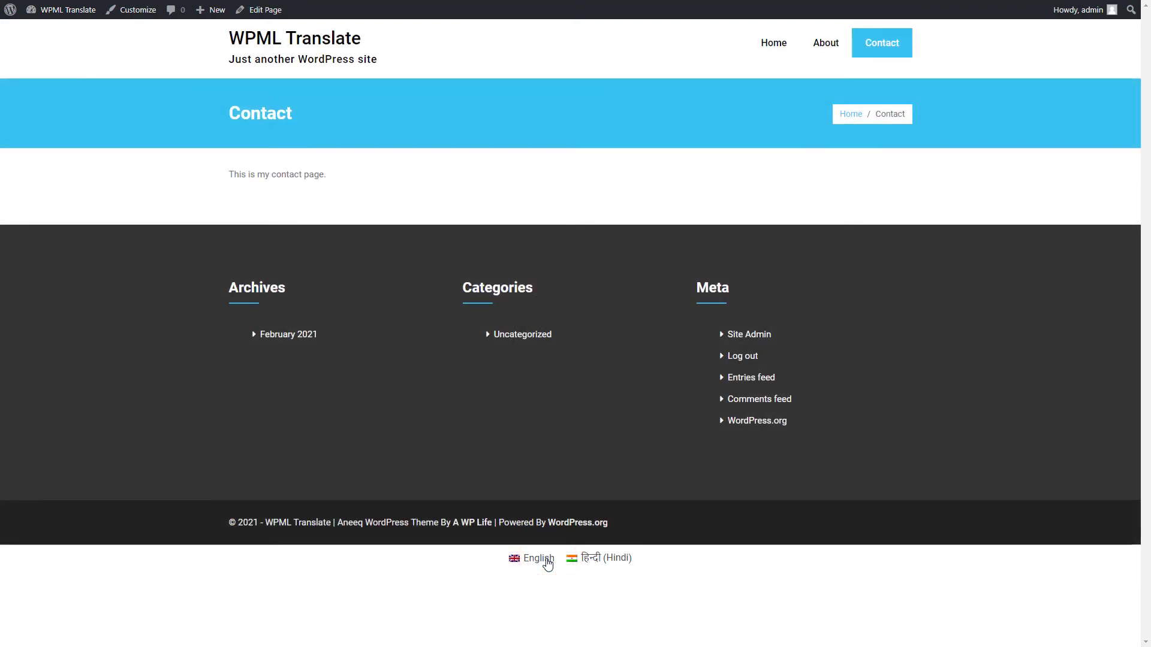
pyautogui.click(606, 559)
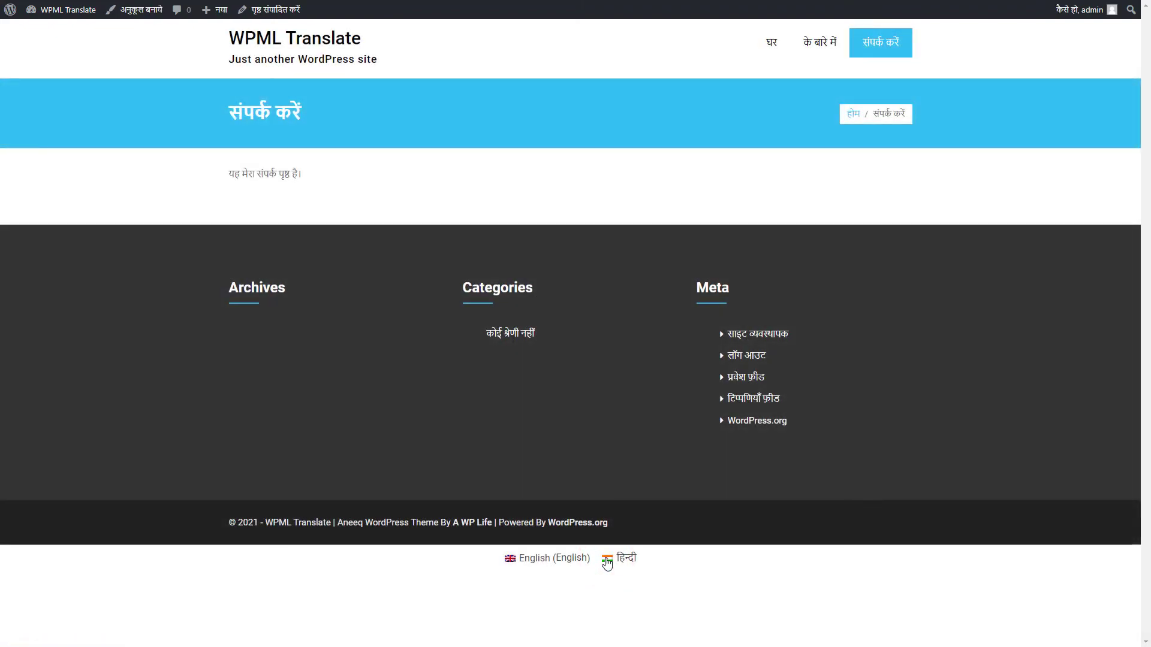